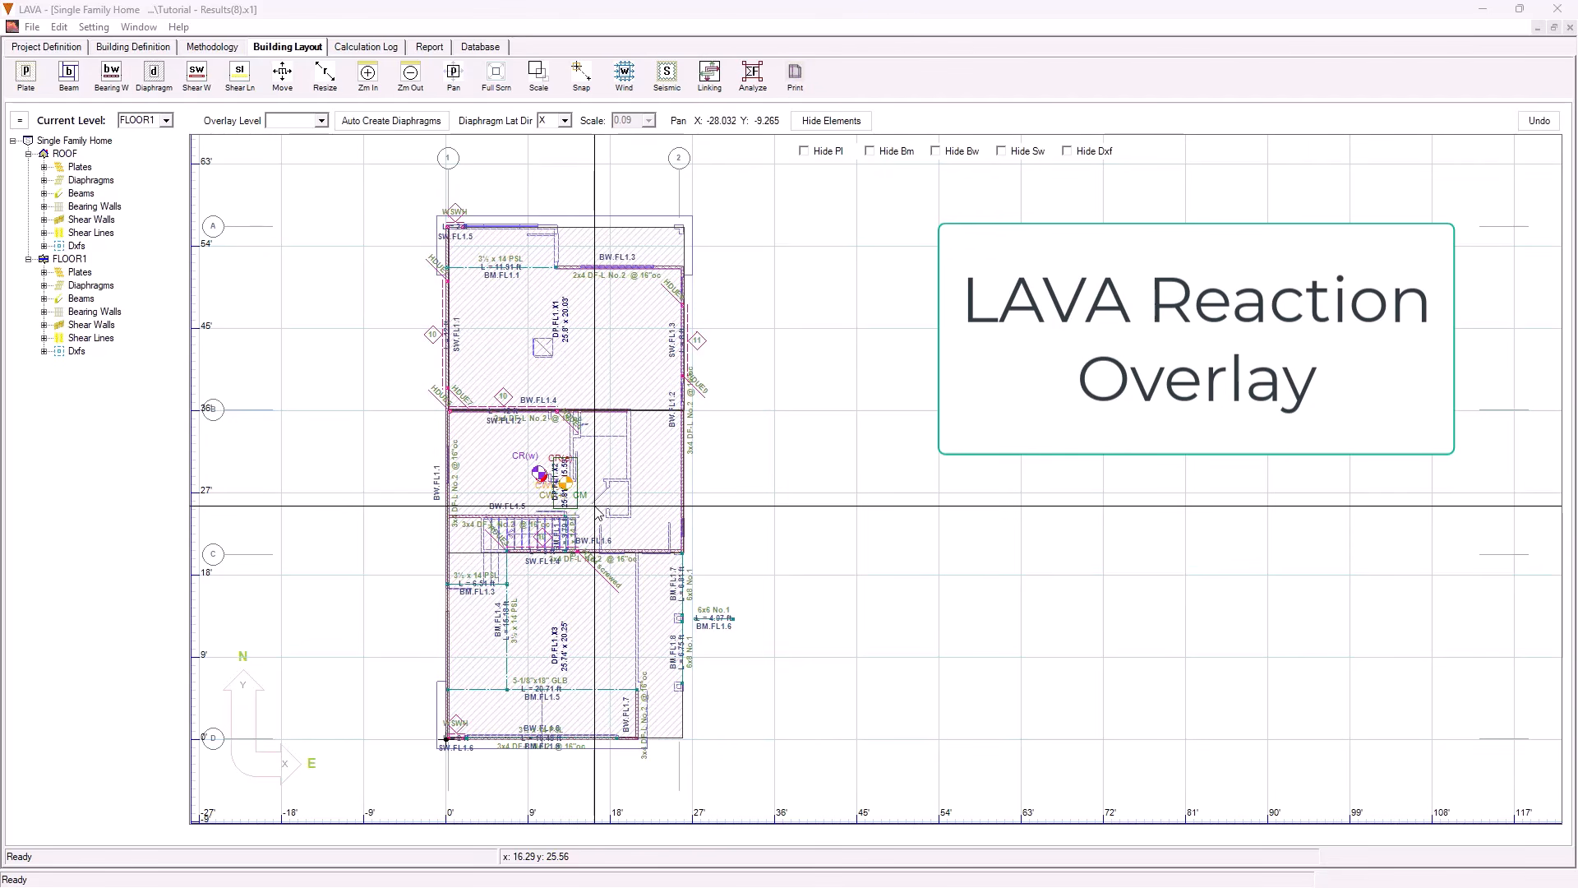
Step: Run the structural analysis on the Single Family Home model
{"action": "scroll", "coordinate": [646, 494], "scroll_direction": "up", "scroll_amount": 1}
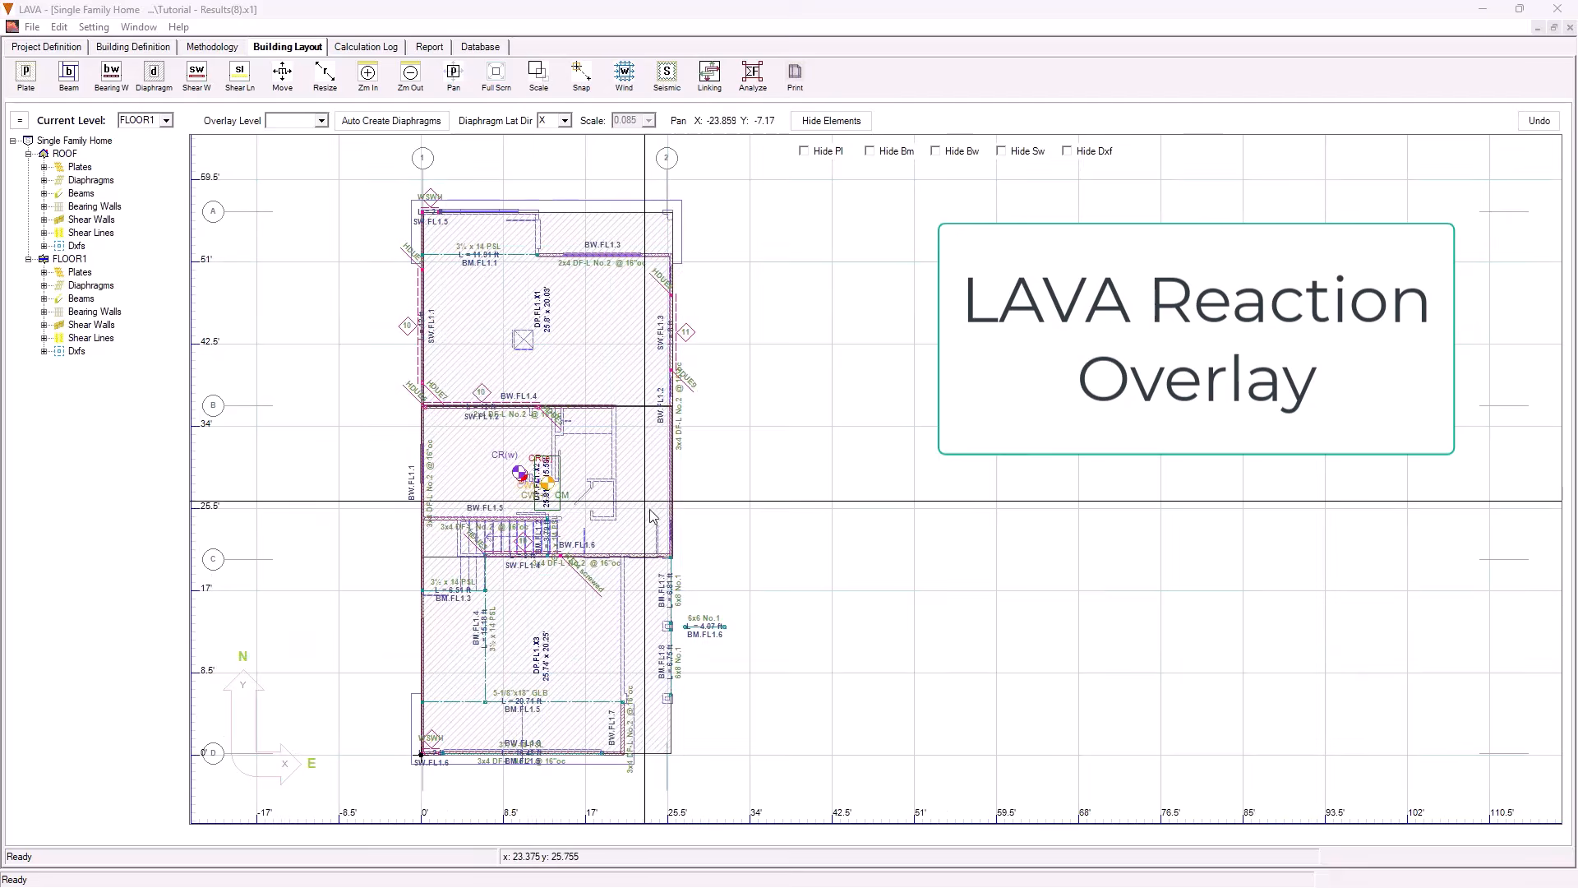
{"action": "middle_click_drag", "start_coordinate": [667, 508], "coordinate": [740, 510]}
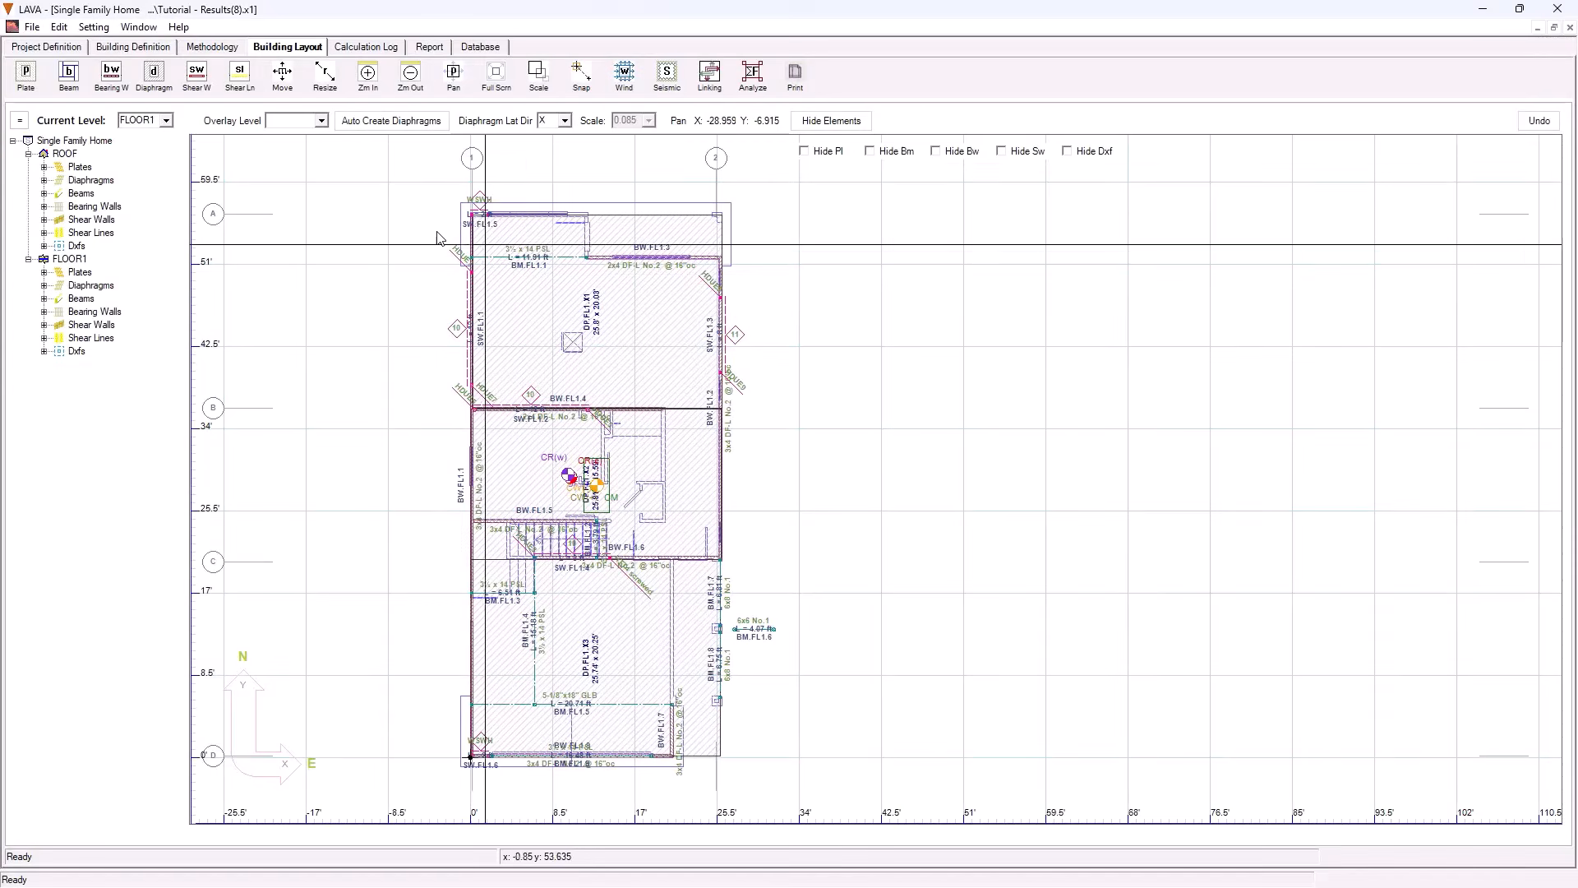
{"action": "left_click", "coordinate": [751, 76]}
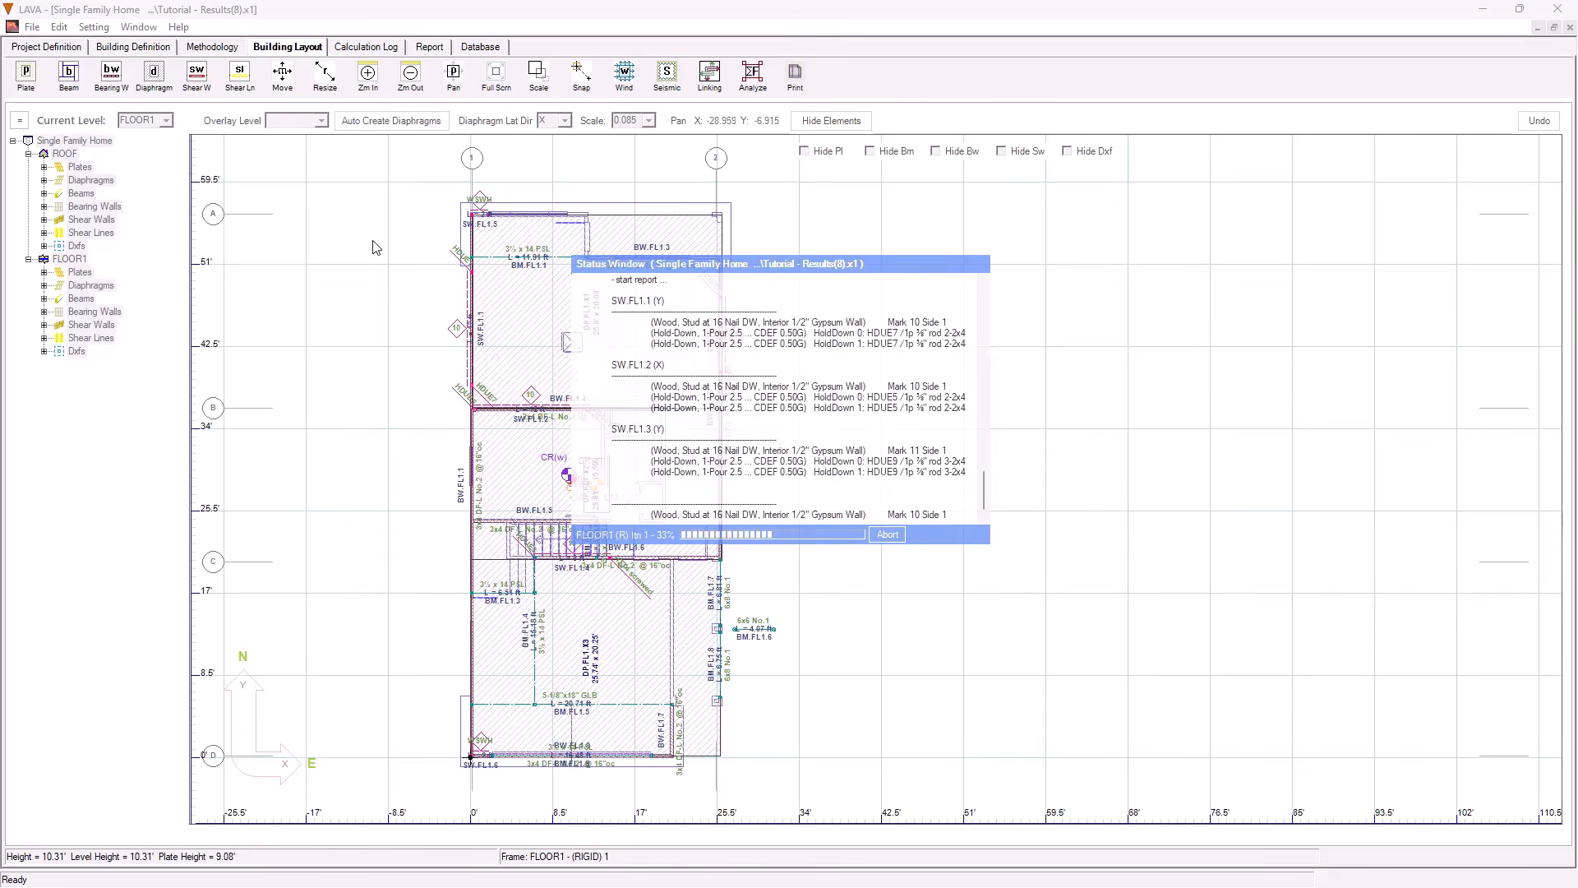
Step: Export the analyzed model to DXF in the Downloads folder under the name Tutorial - Results(8).dxf
{"action": "left_click", "coordinate": [32, 27]}
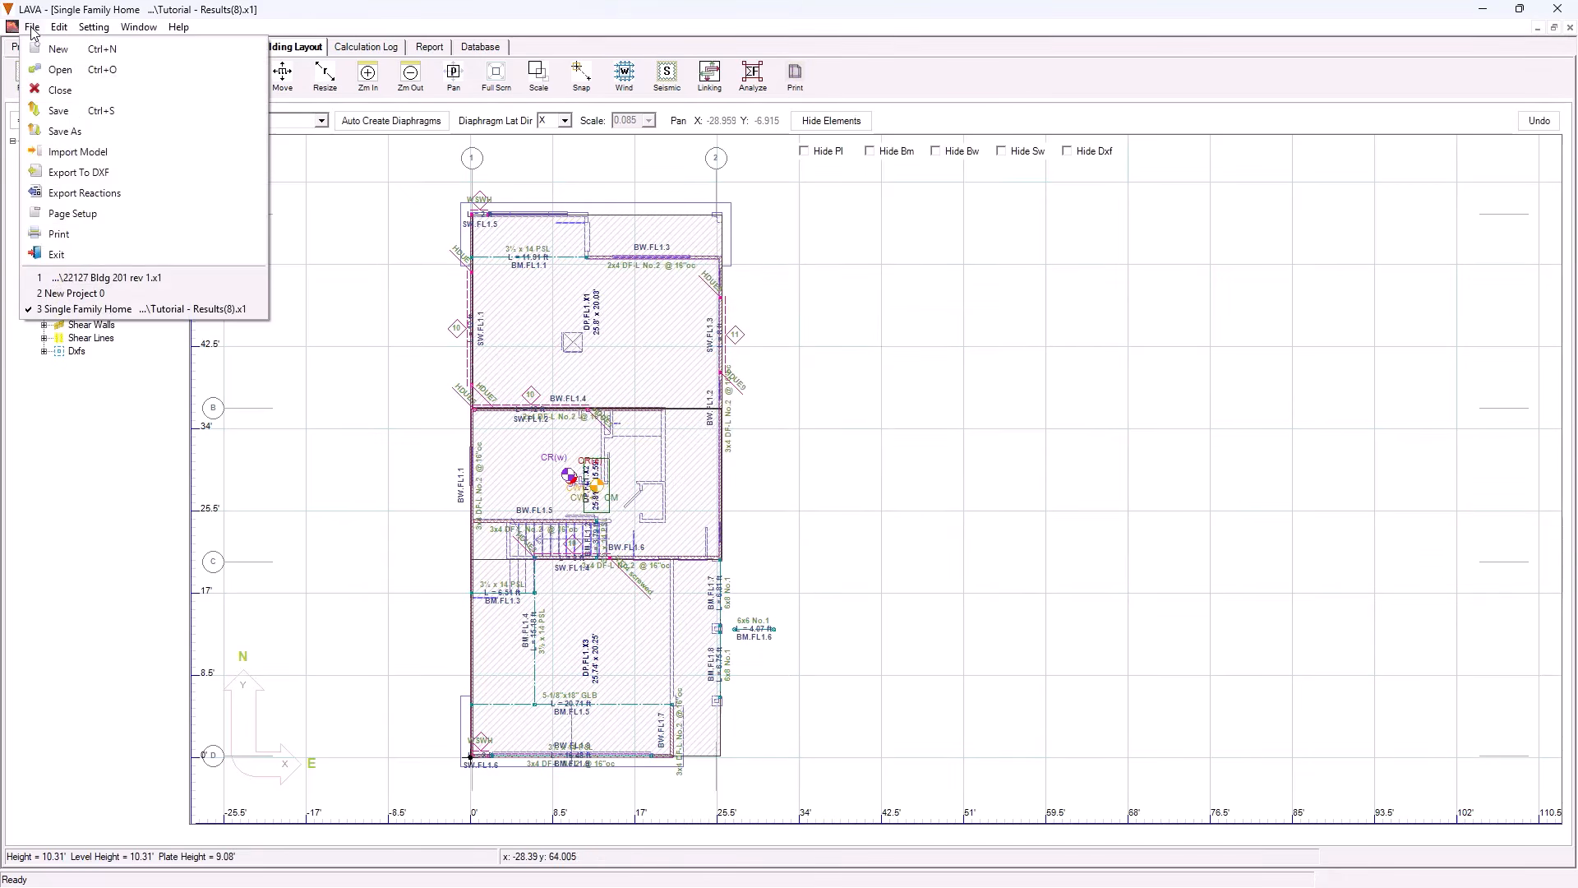
{"action": "left_click", "coordinate": [96, 173]}
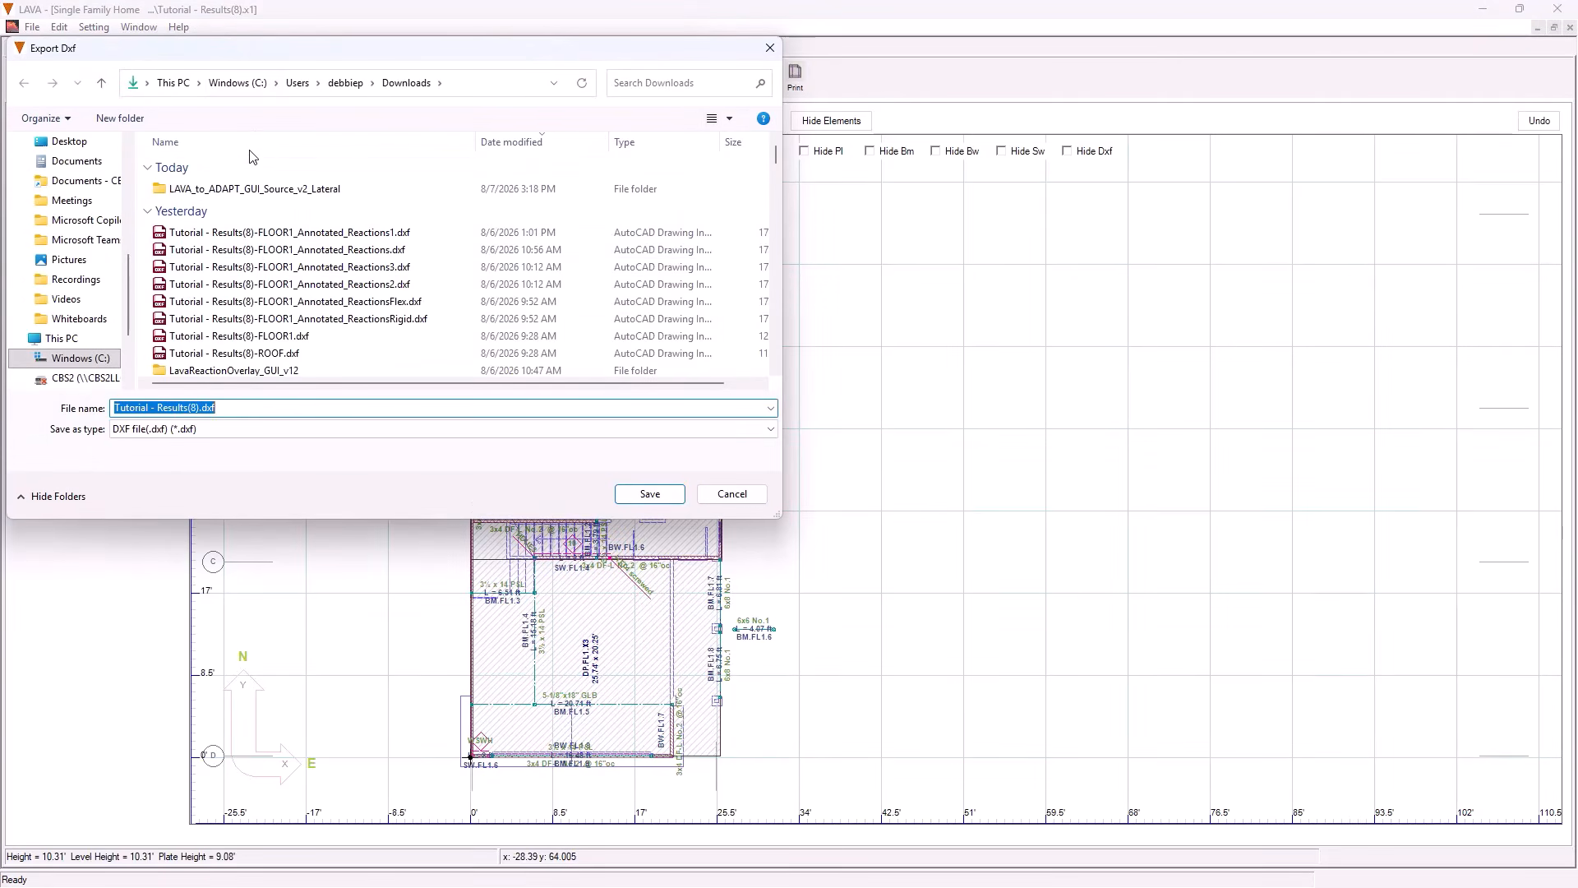
{"action": "left_click", "coordinate": [665, 493]}
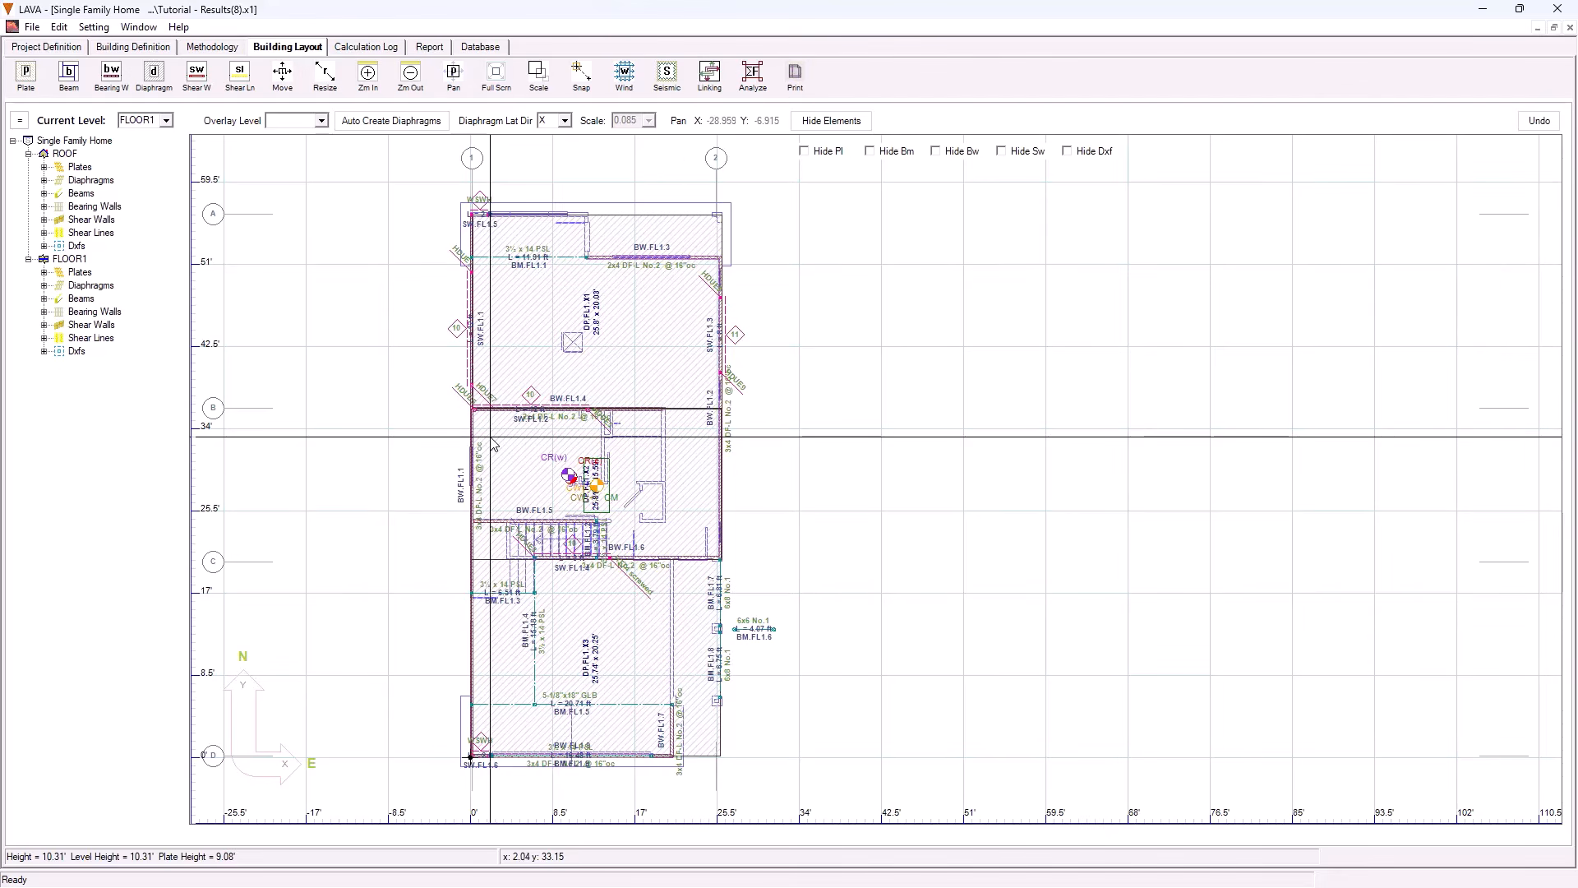
Step: Export the beam, bearing wall and shear wall reactions to Tutorial - Results(8)_Reactions.txt in the Downloads folder
{"action": "left_click", "coordinate": [31, 29]}
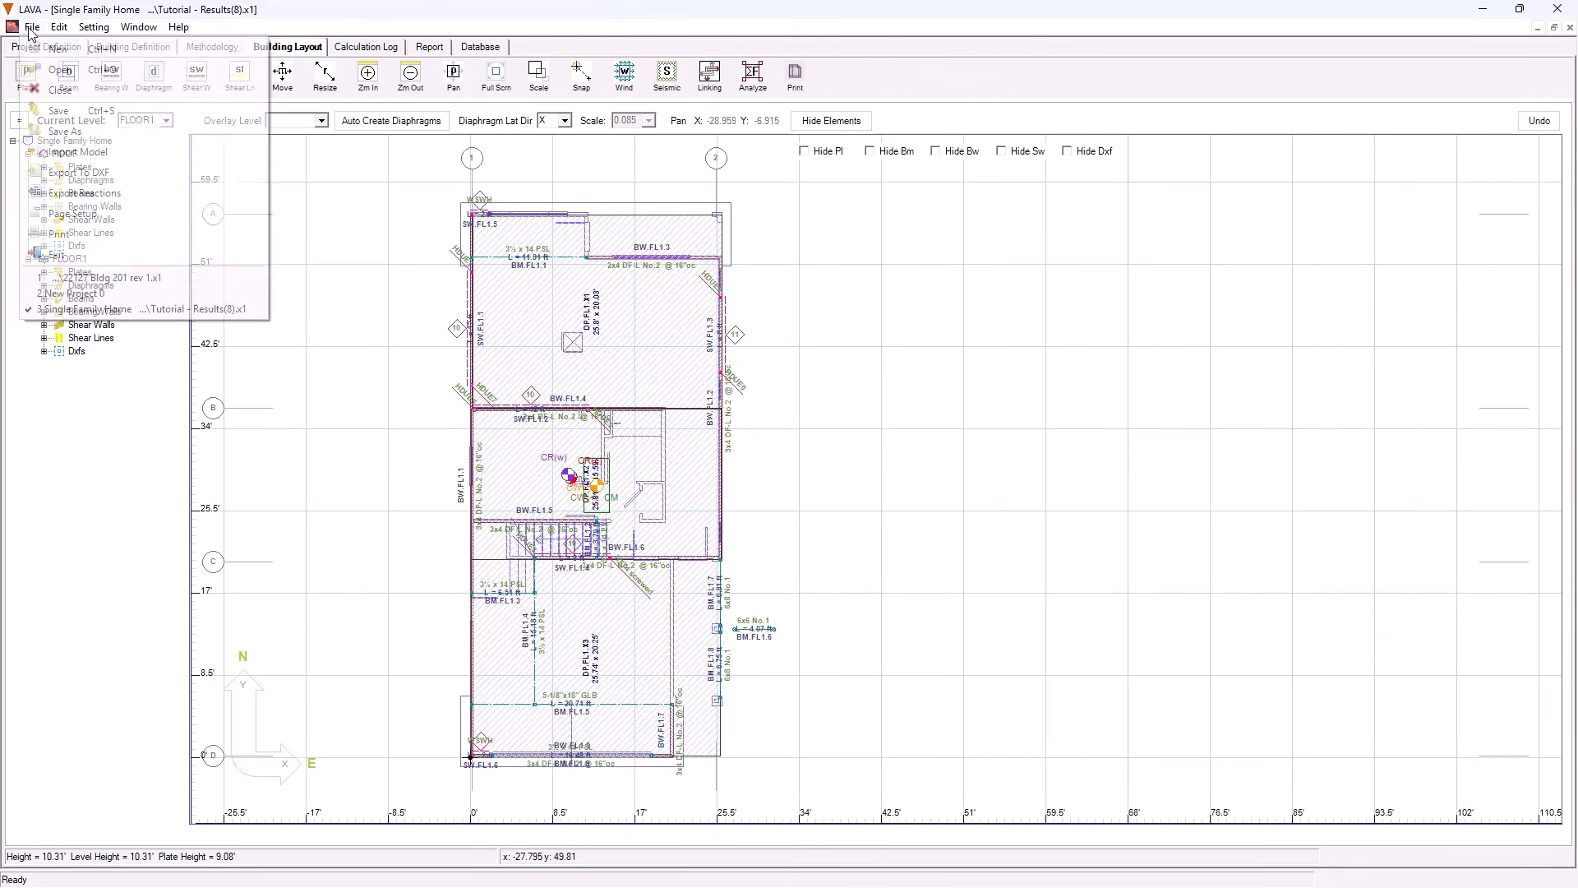
{"action": "left_click", "coordinate": [109, 194]}
{"action": "left_click_drag", "start_coordinate": [695, 380], "coordinate": [866, 337]}
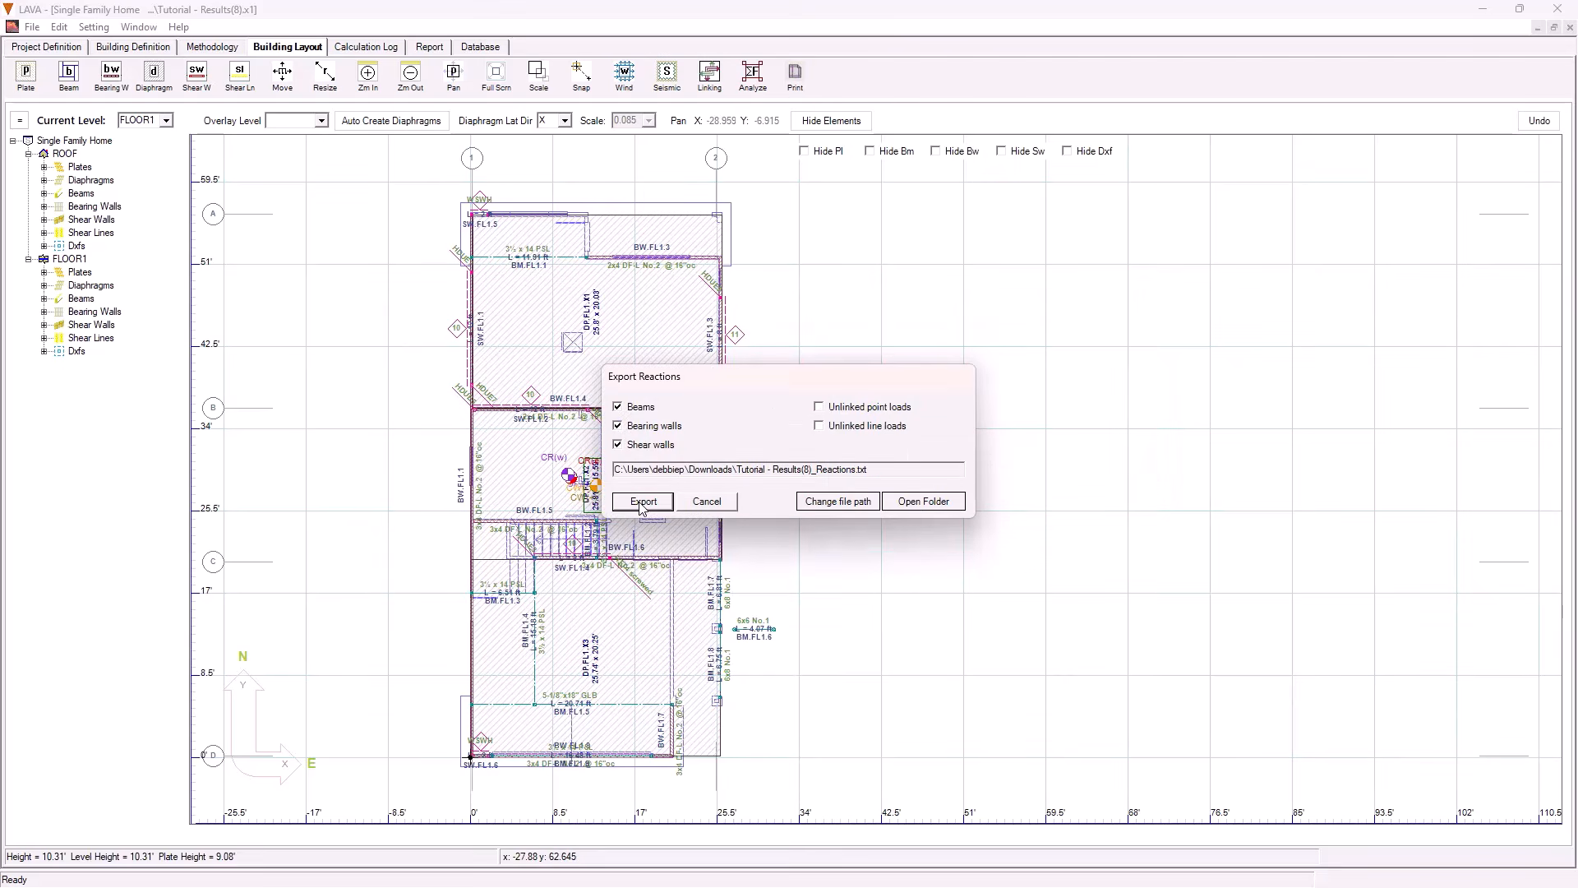
{"action": "left_click", "coordinate": [642, 501]}
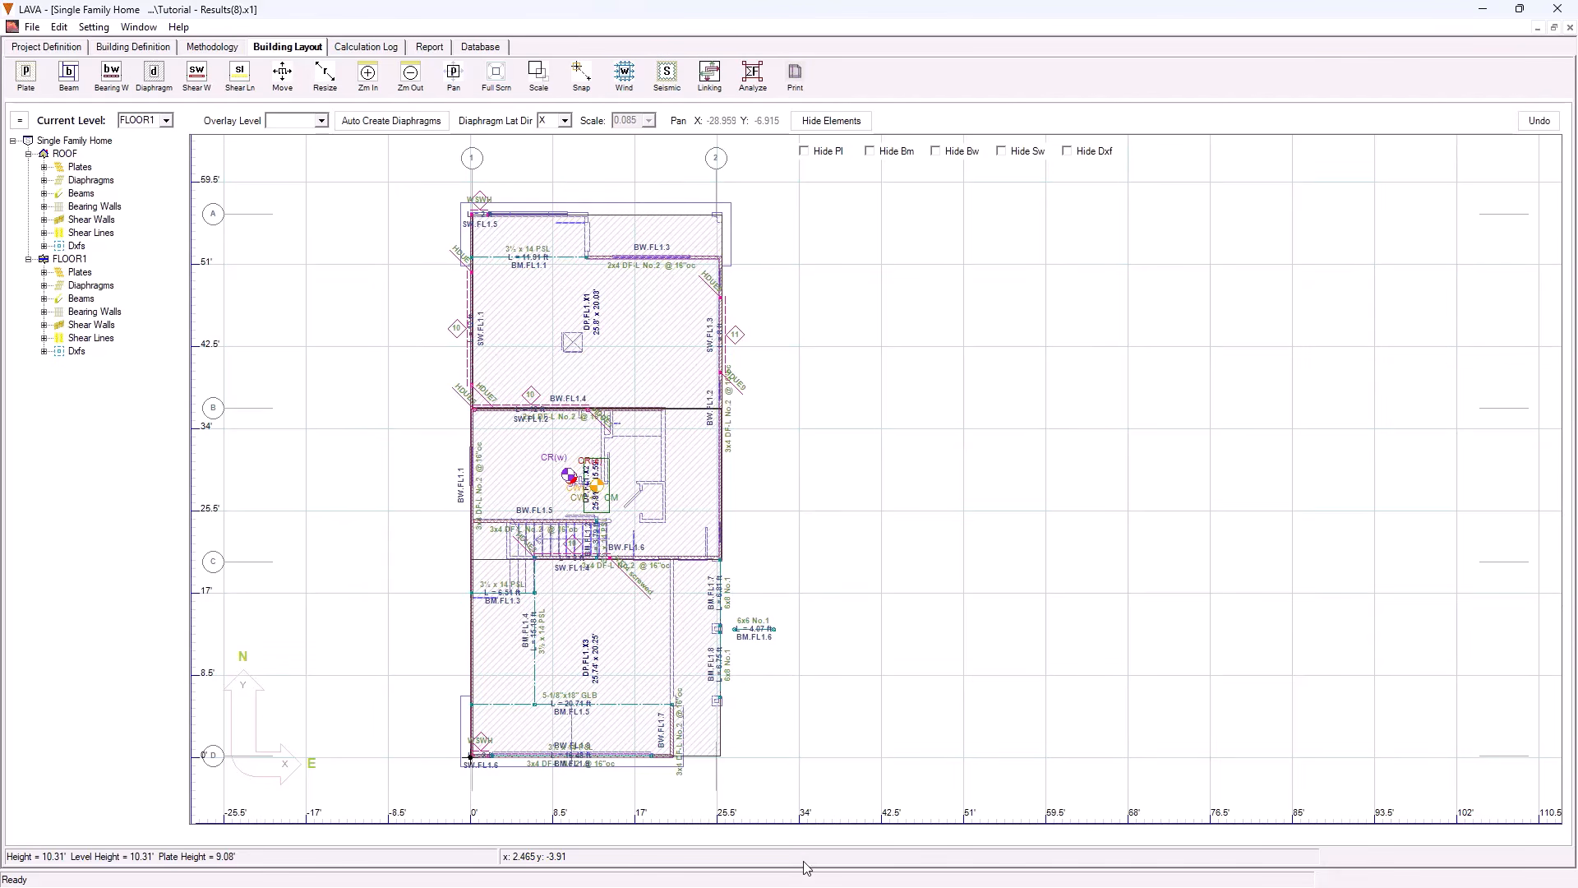
Step: Switch to the browser and review the LAVA Reaction Overlay article in the CBS2 help documentation, including its download section
{"action": "left_click_drag", "start_coordinate": [1056, 887], "coordinate": [1283, 109]}
{"action": "mouse_move", "coordinate": [703, 229]}
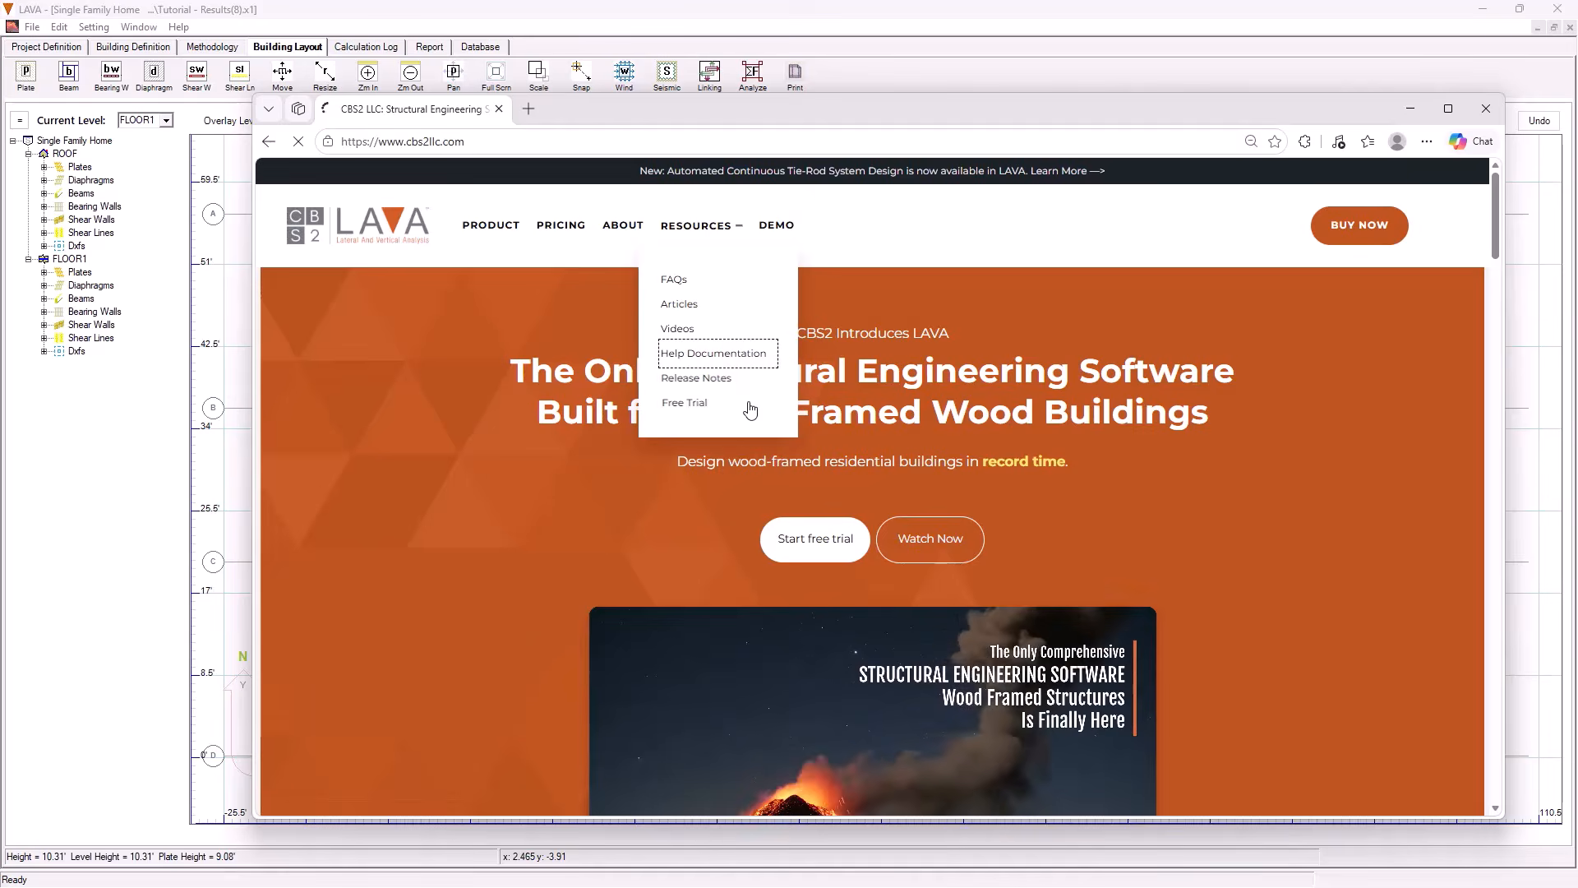
{"action": "left_click", "coordinate": [731, 359]}
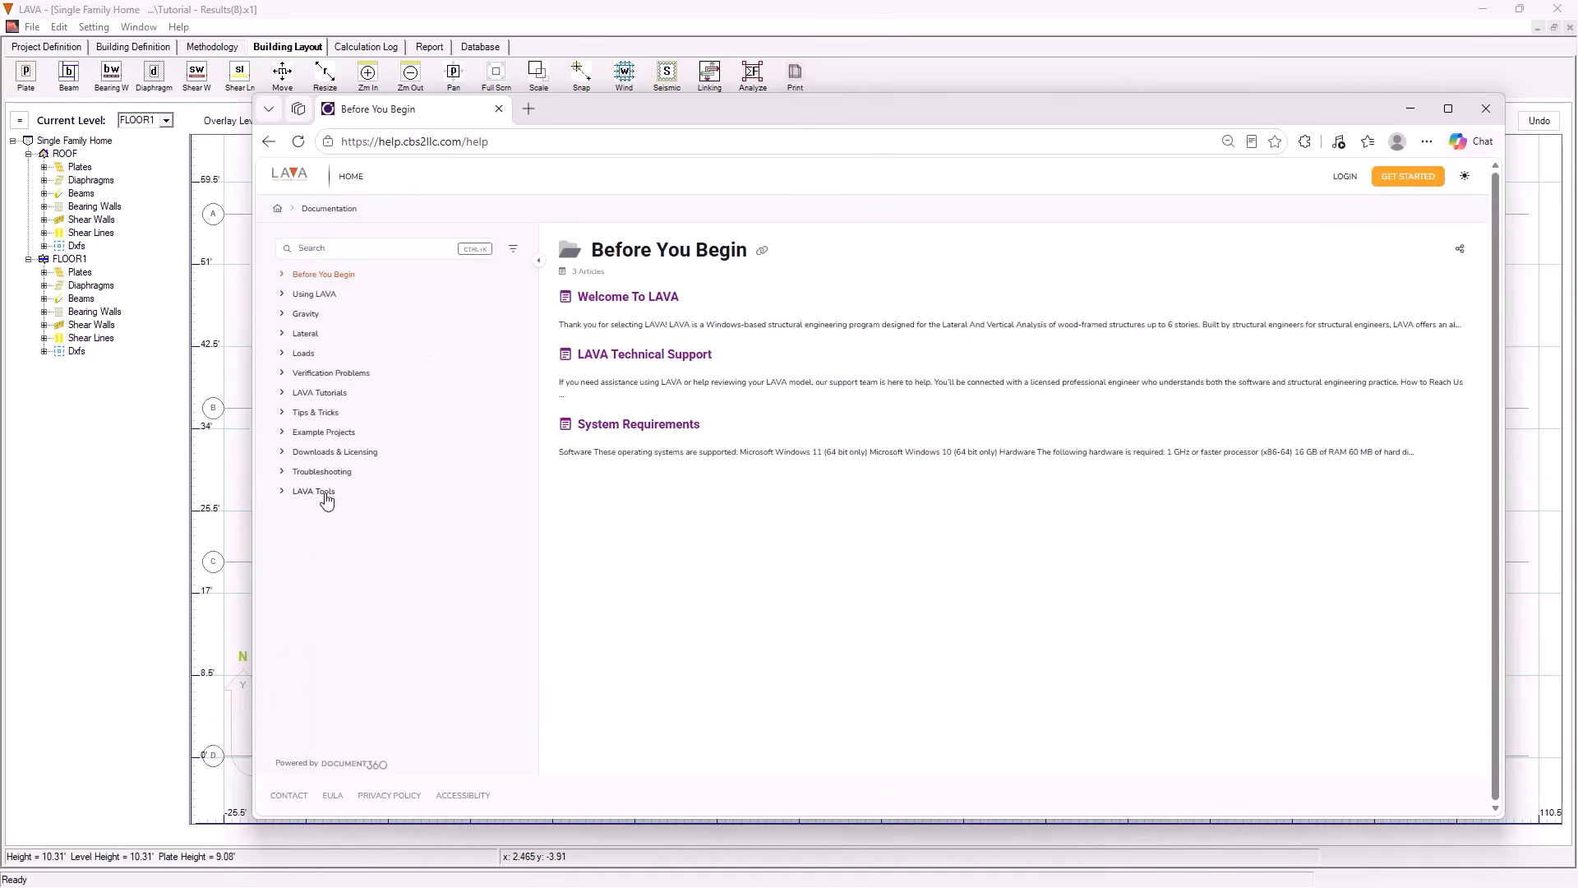
{"action": "left_click", "coordinate": [322, 490]}
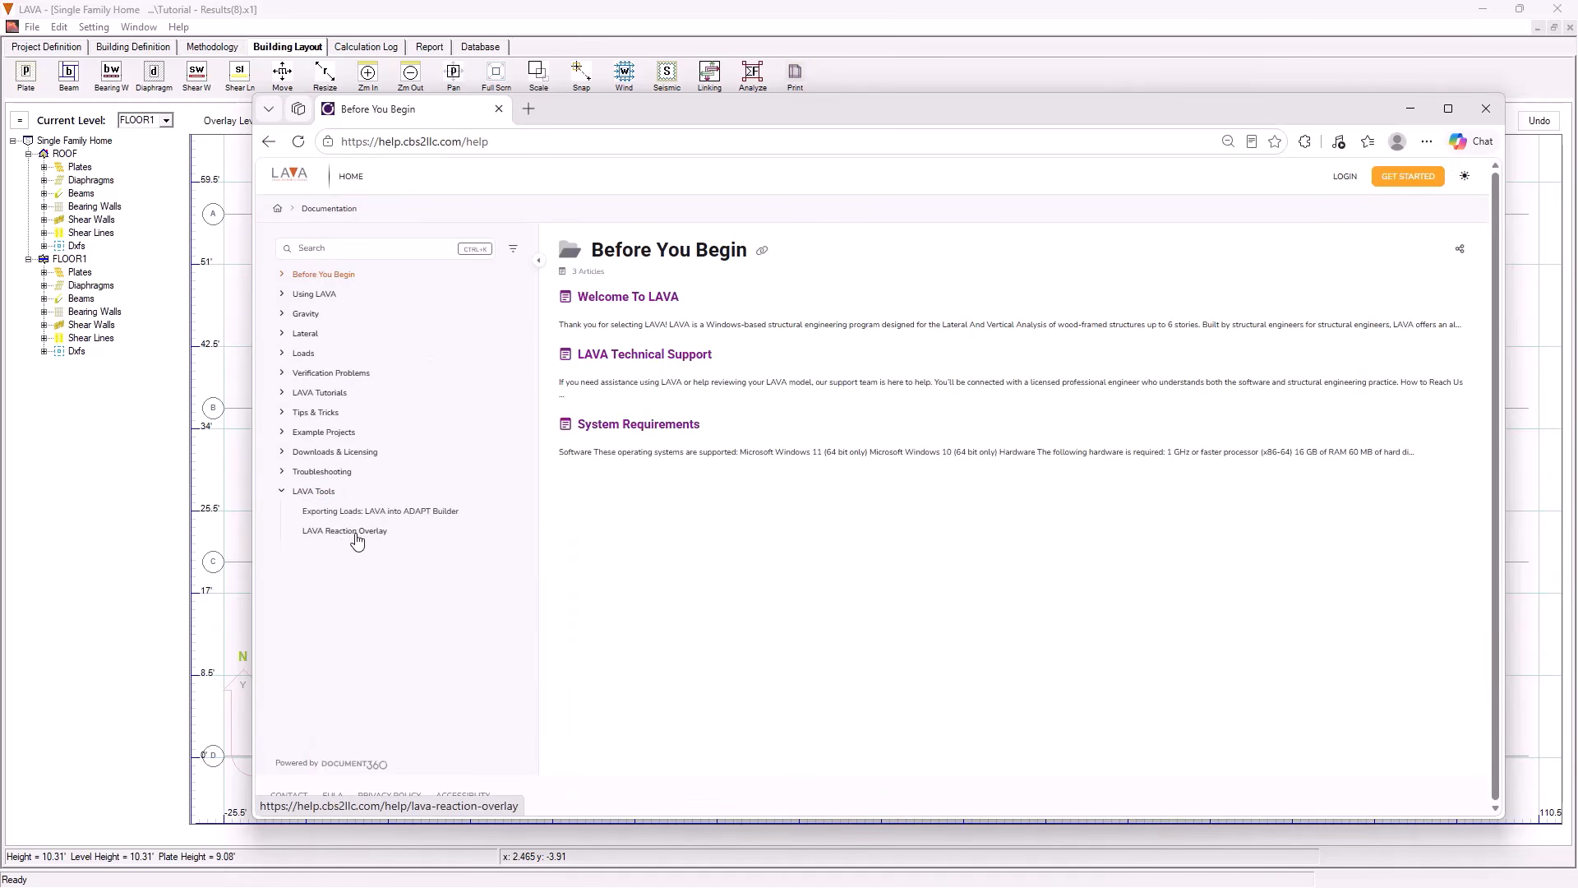
{"action": "left_click", "coordinate": [350, 533]}
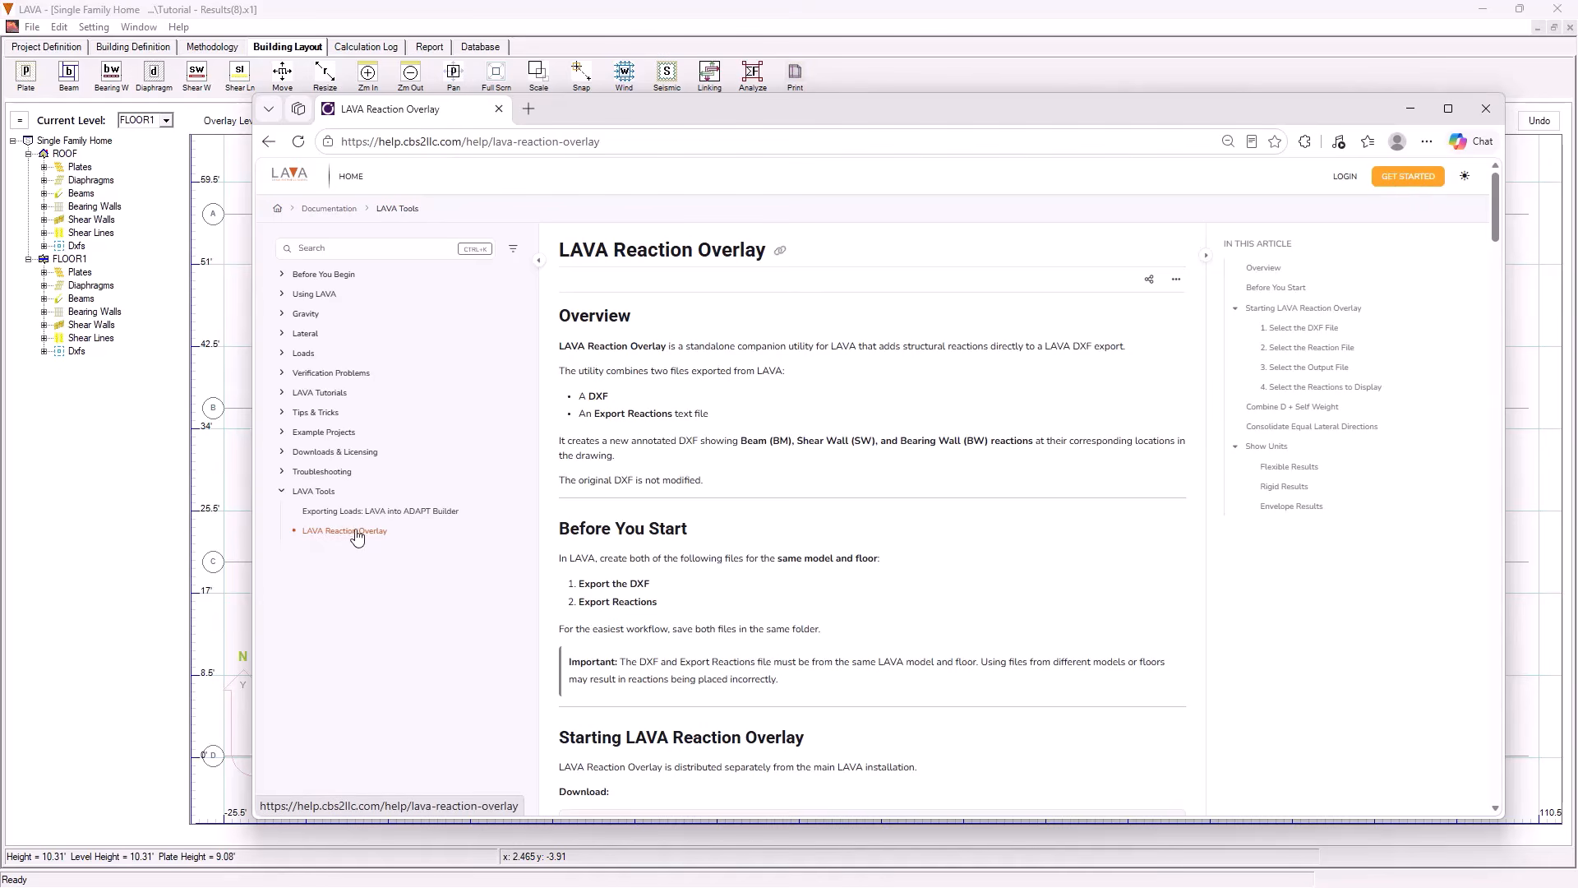
{"action": "scroll", "coordinate": [608, 510], "scroll_direction": "down", "scroll_amount": 2}
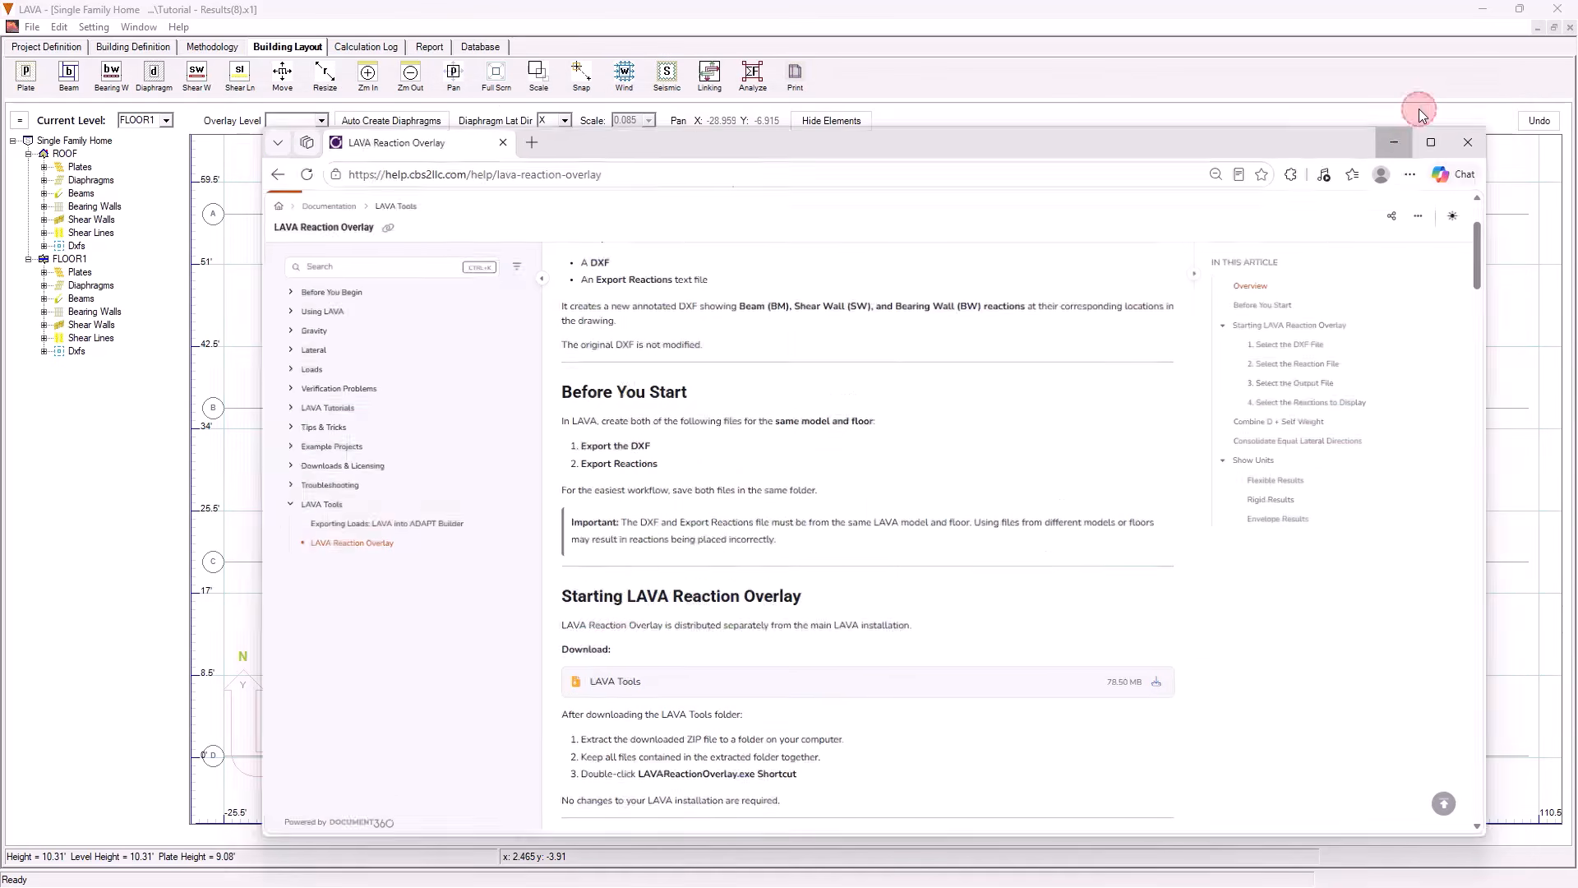
{"action": "left_click", "coordinate": [1411, 108]}
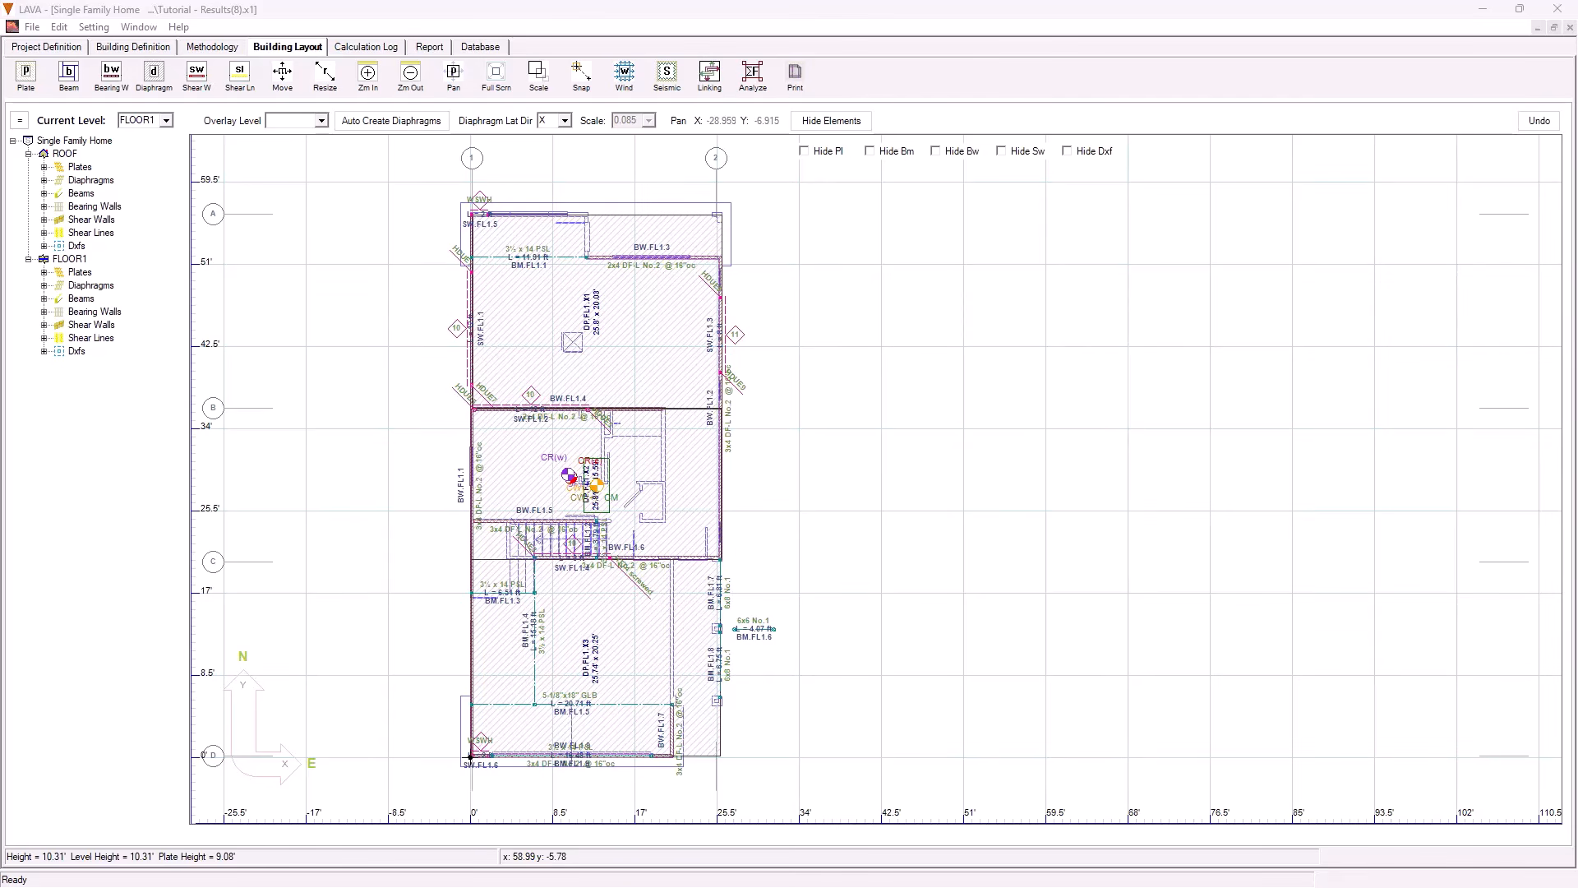
Step: Bring up the LAVA Reaction Overlay utility and load Tutorial - Results(8)-FLOOR1.dxf from Downloads as the DXF file
{"action": "left_click_drag", "start_coordinate": [900, 846], "coordinate": [886, 226]}
{"action": "scroll", "coordinate": [873, 578], "scroll_direction": "up", "scroll_amount": 1}
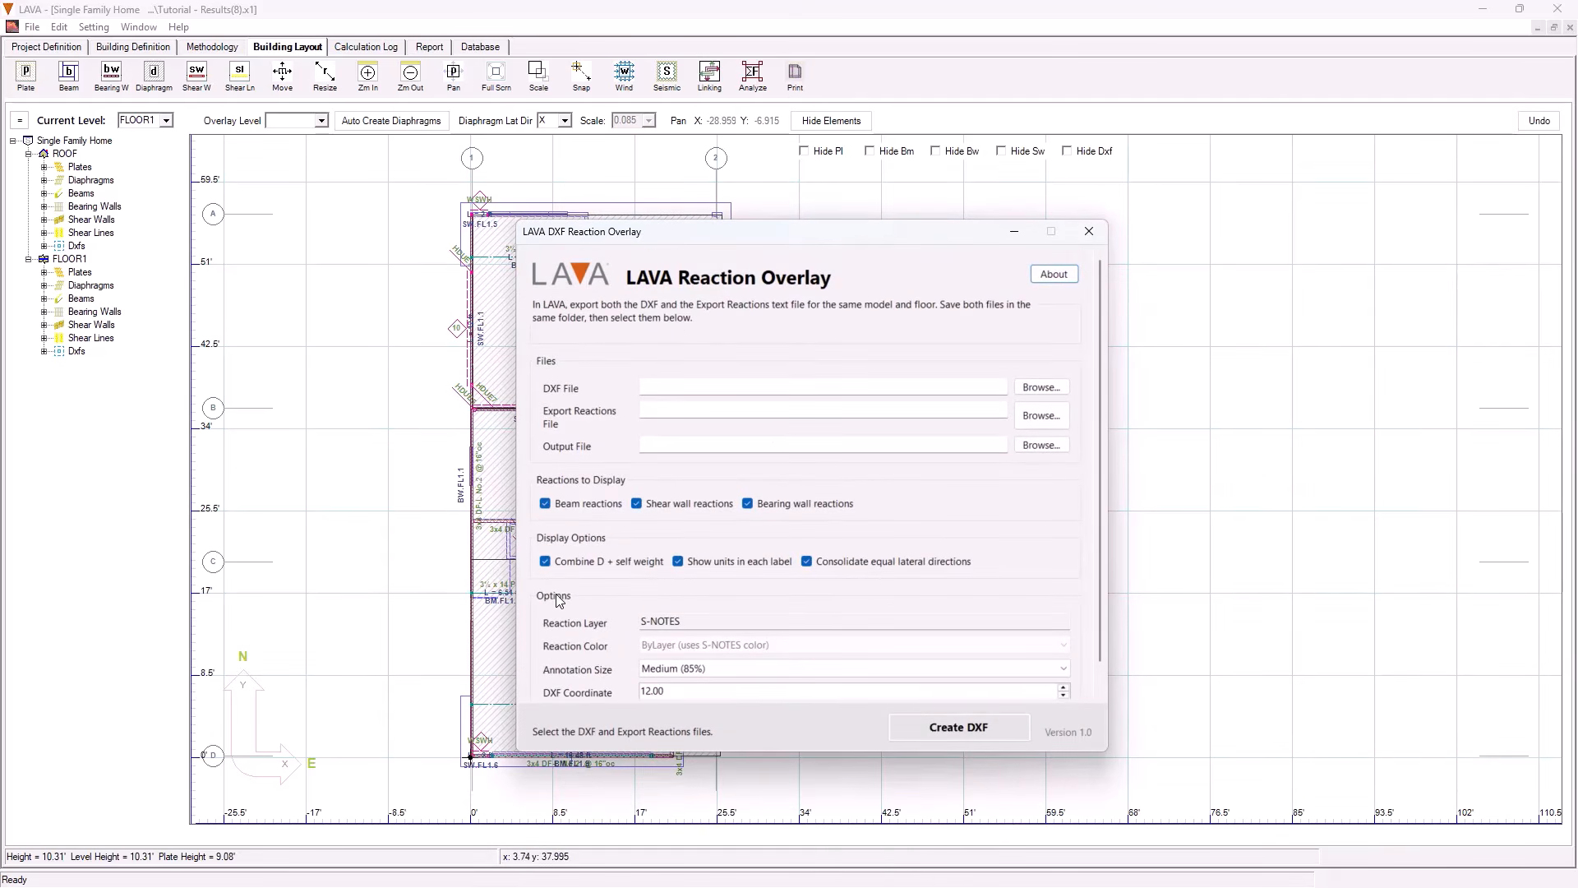
{"action": "left_click", "coordinate": [671, 384]}
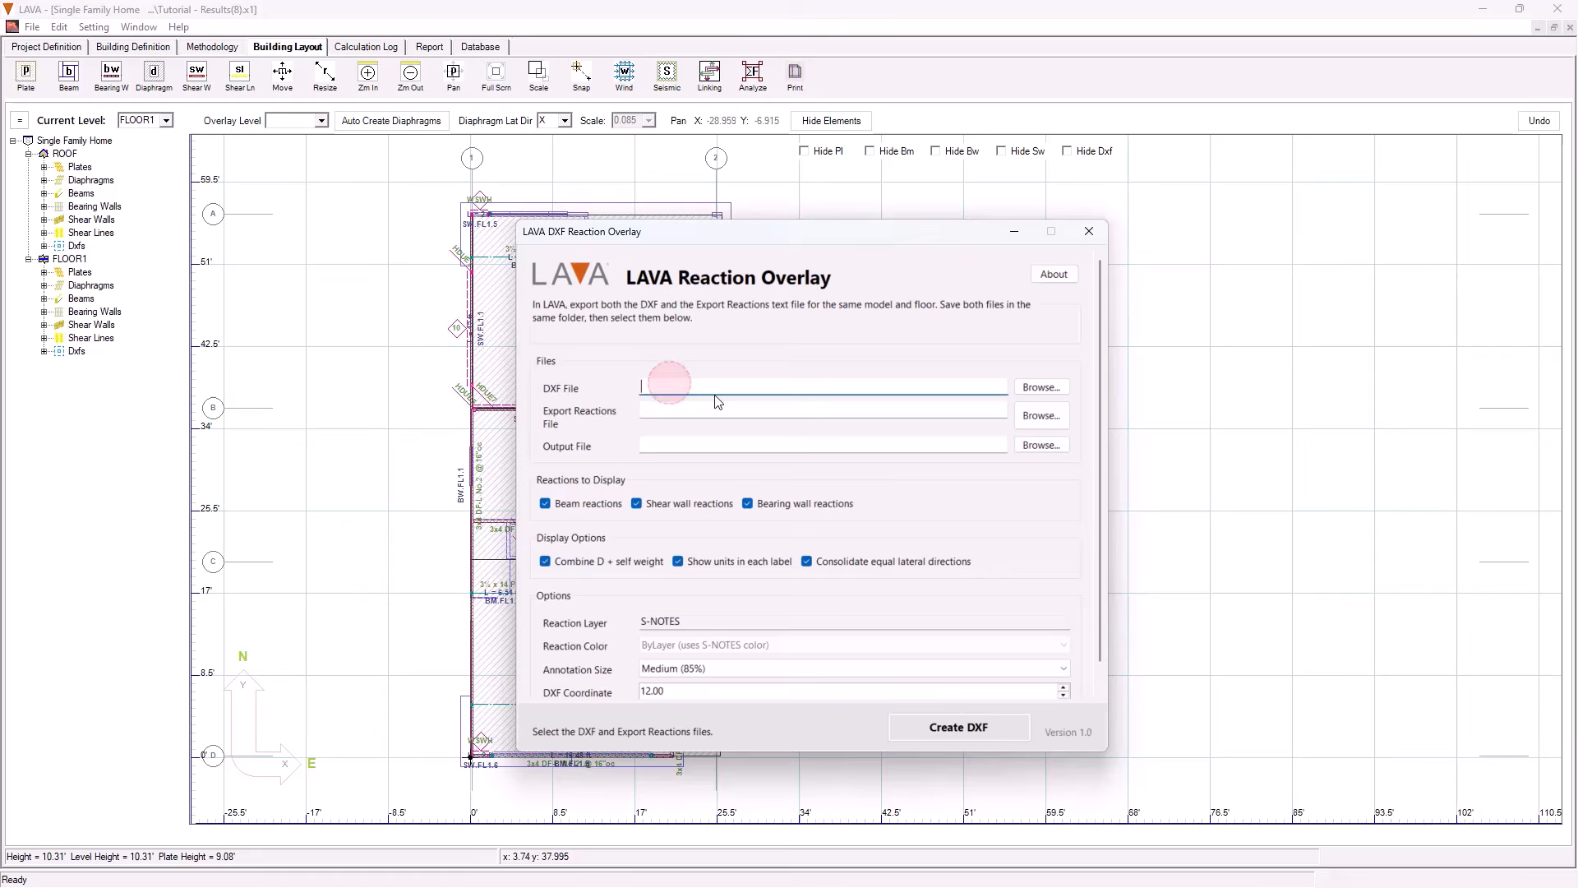
{"action": "left_click", "coordinate": [1053, 394]}
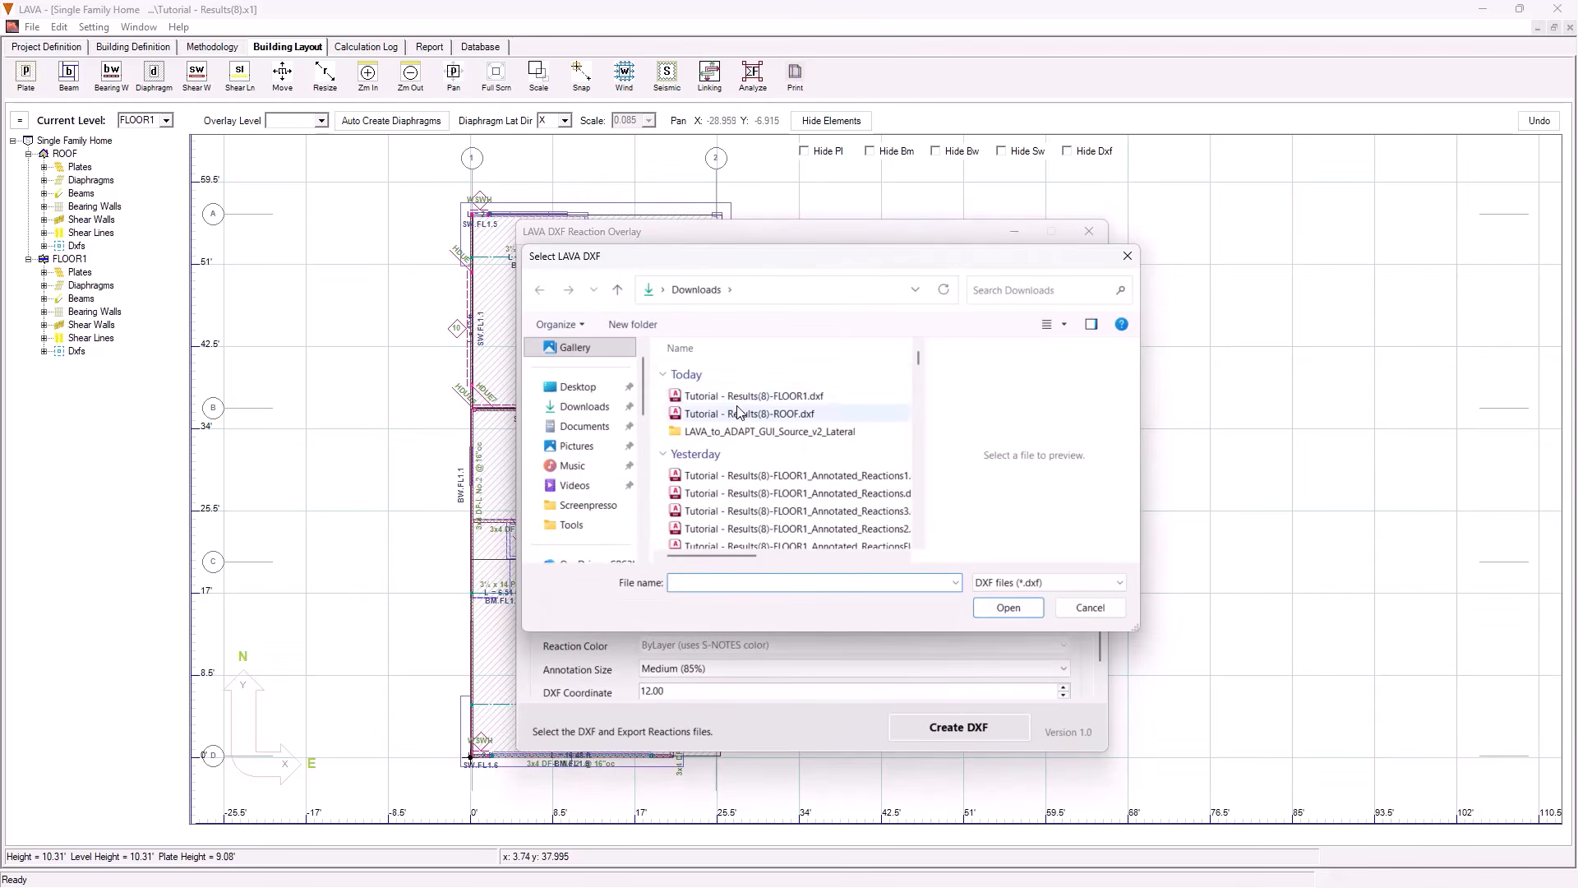
{"action": "left_click", "coordinate": [742, 397]}
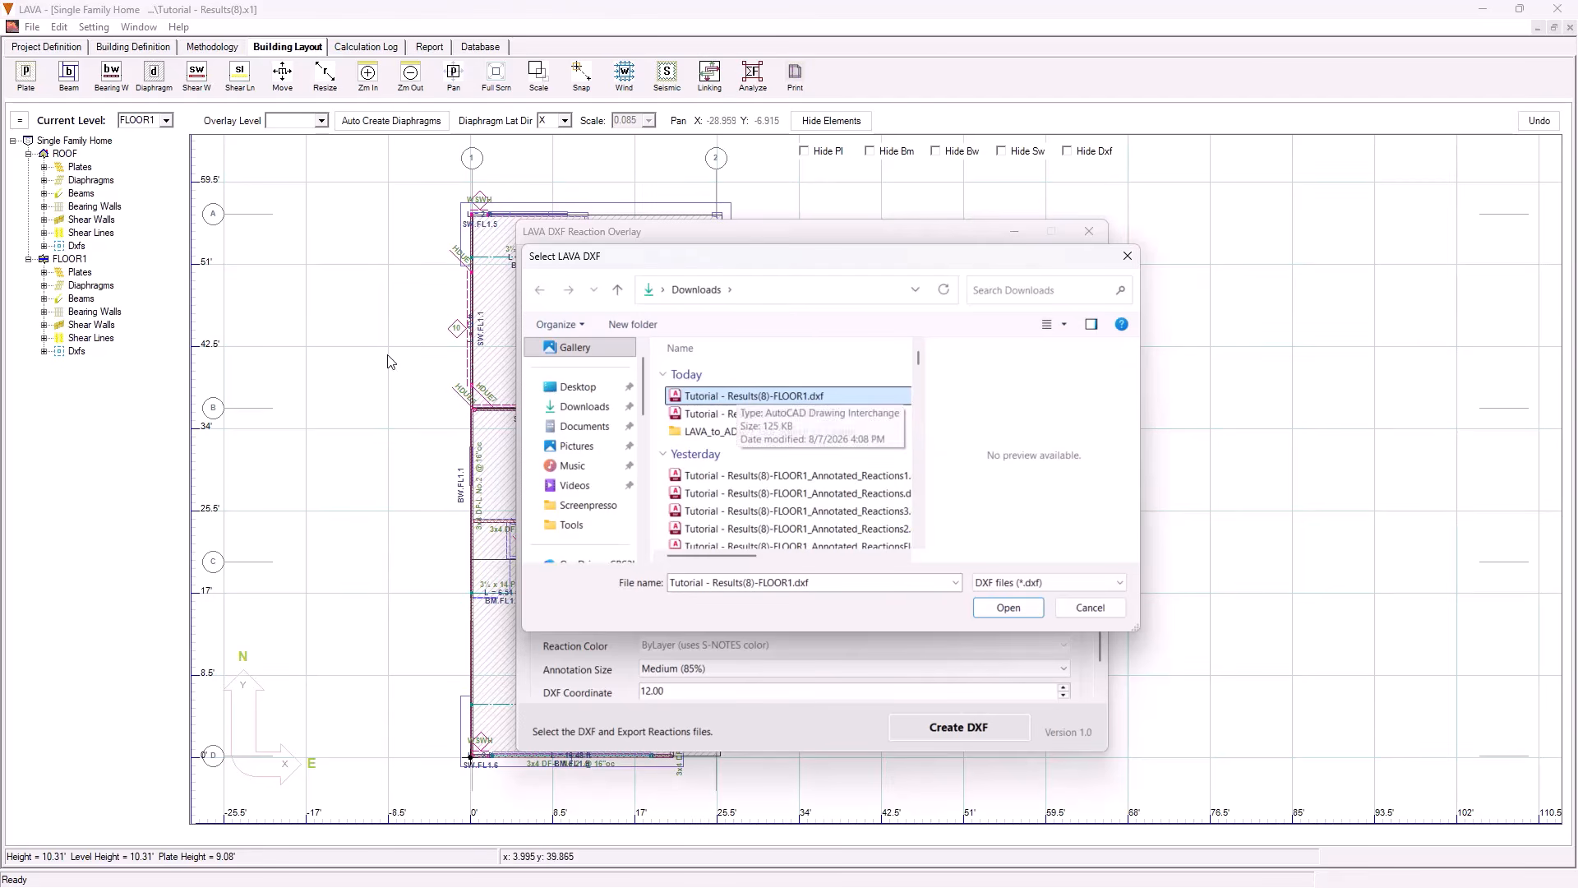
{"action": "left_click", "coordinate": [1008, 608]}
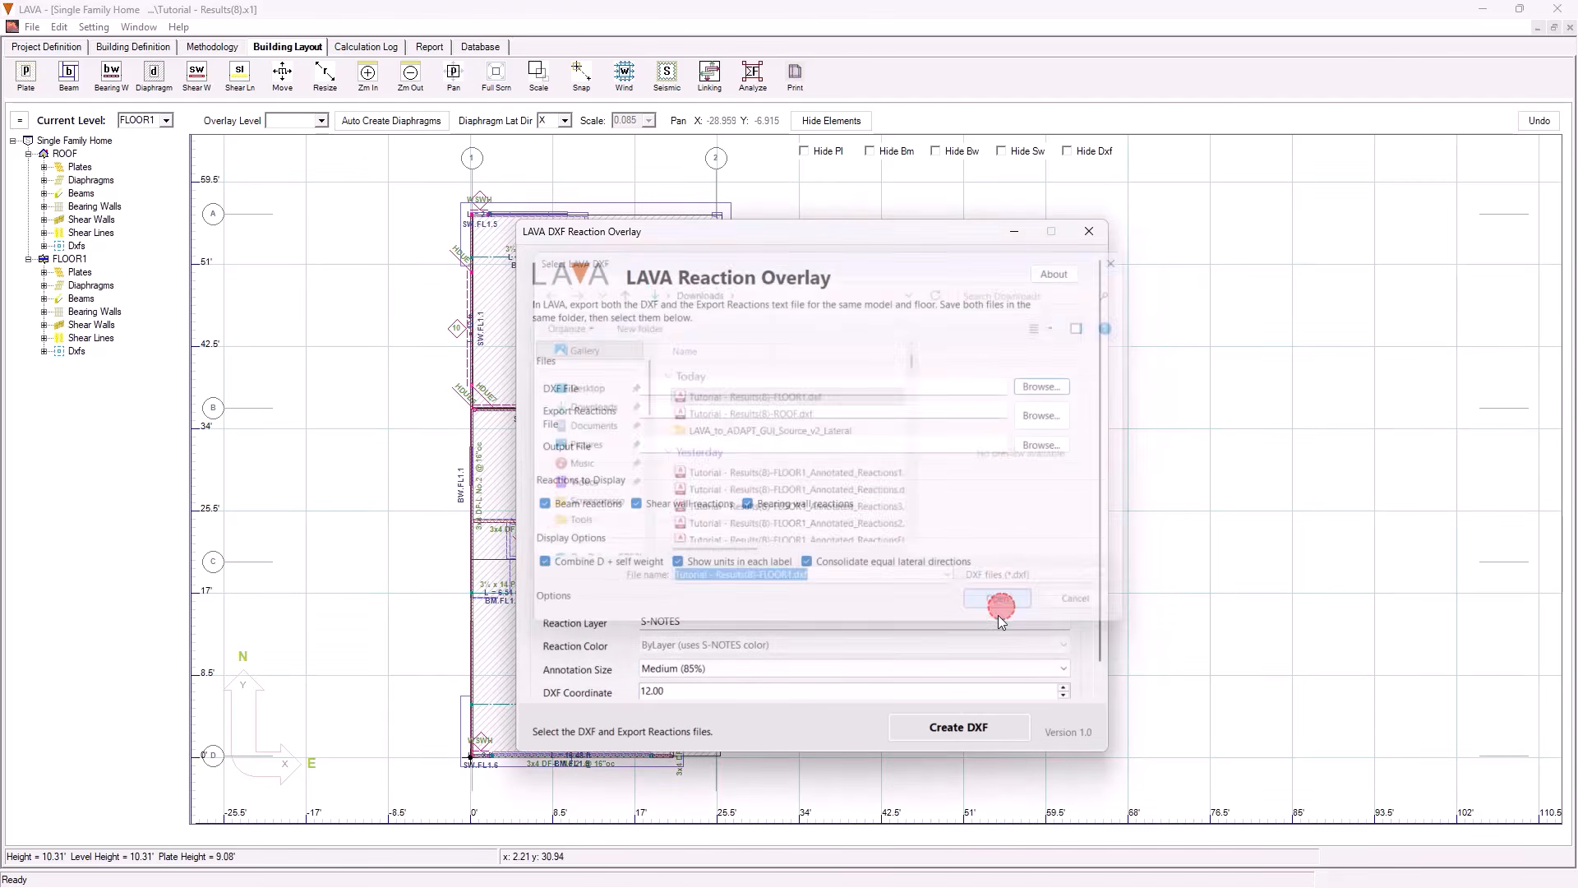
Step: Check the export reactions file and set the annotated output file to Tutorial - Results(8)-FLOOR1_Show in the Downloads folder
{"action": "left_click_drag", "start_coordinate": [953, 410], "coordinate": [635, 410]}
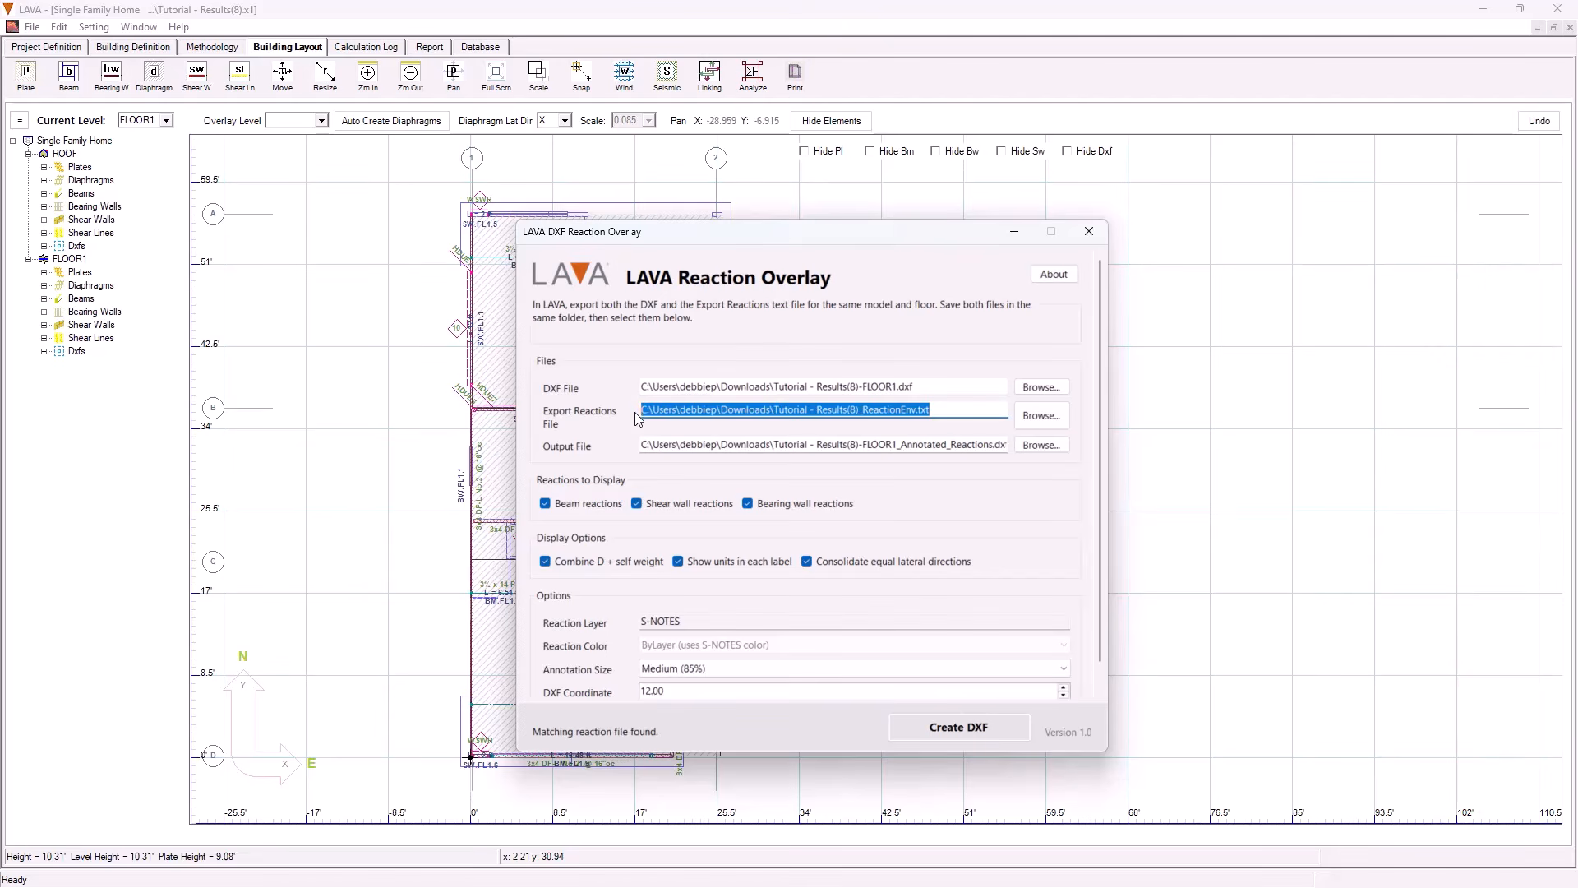
{"action": "left_click", "coordinate": [650, 445]}
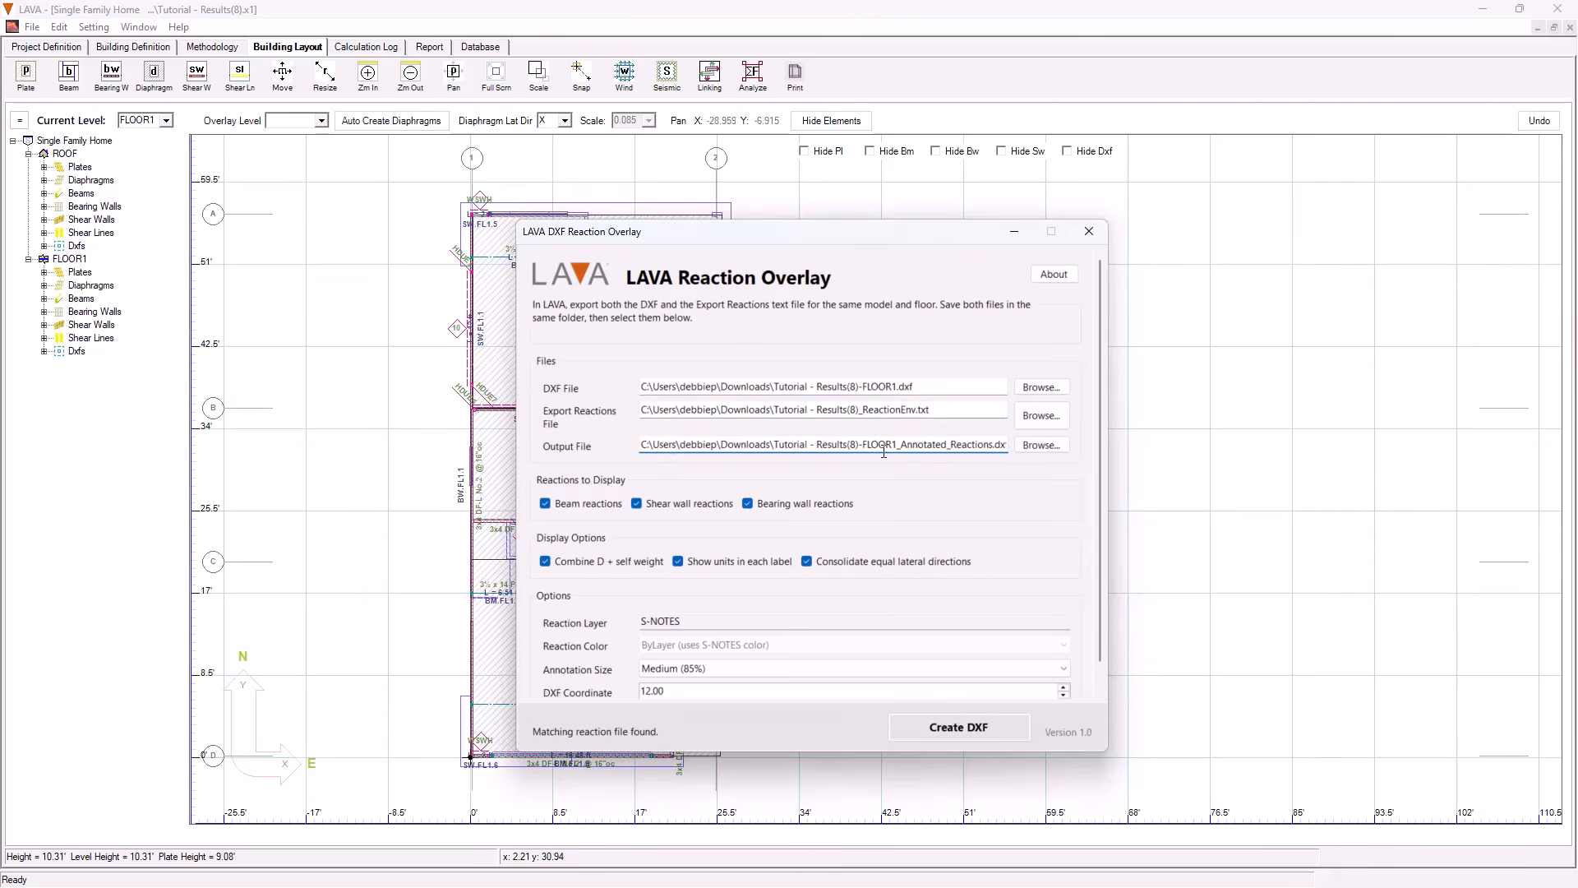
{"action": "left_click", "coordinate": [1041, 445]}
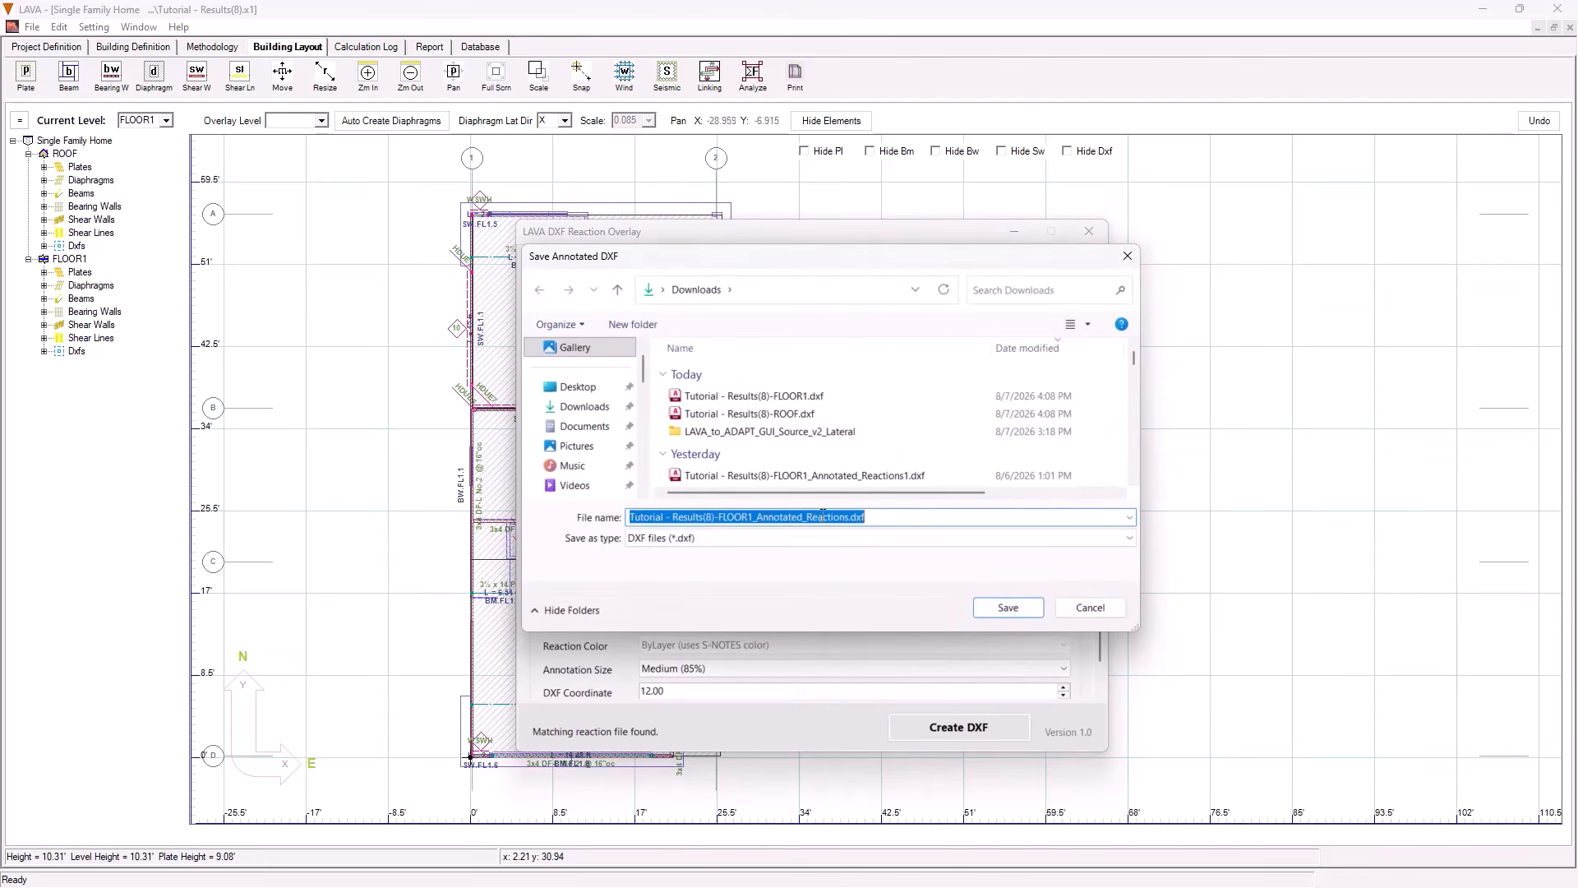
{"action": "left_click_drag", "start_coordinate": [879, 519], "coordinate": [765, 520]}
{"action": "type", "text": "Show"}
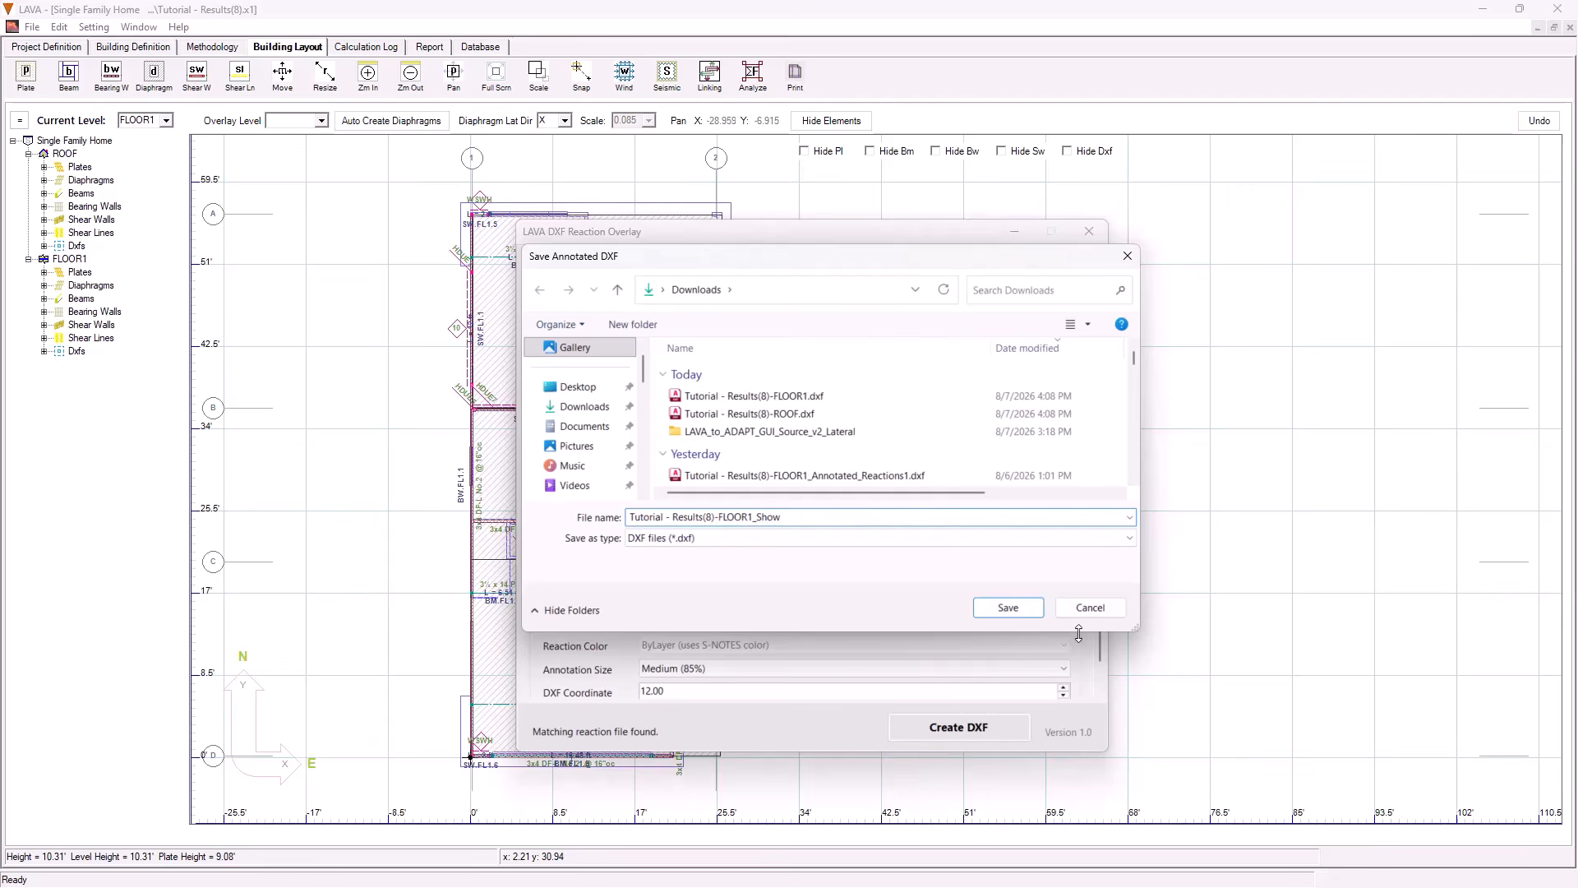
{"action": "left_click", "coordinate": [1008, 607]}
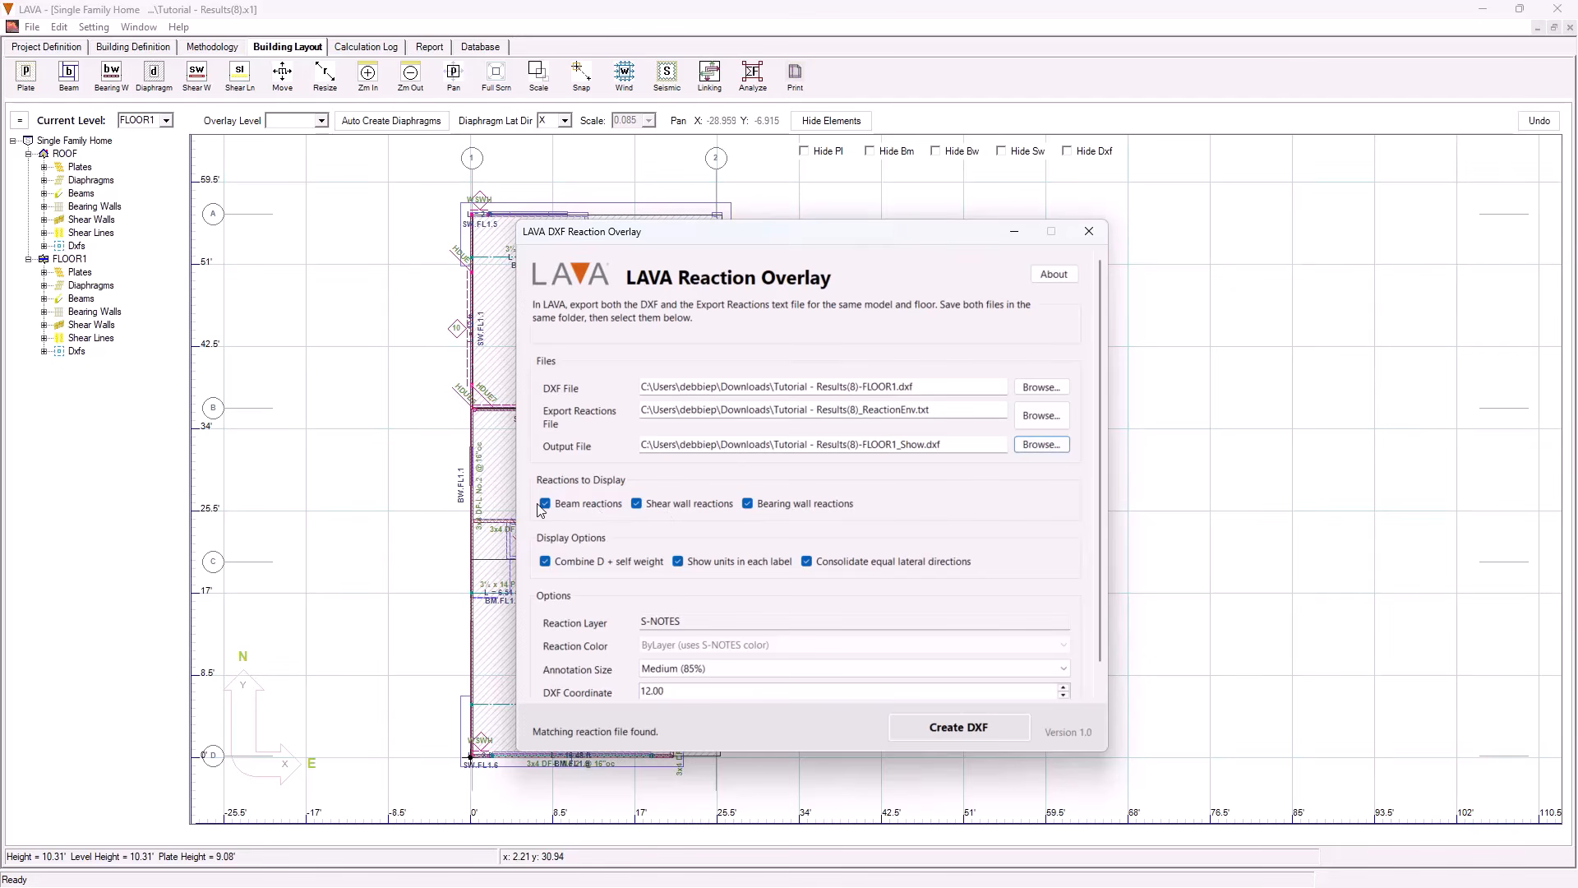
Step: Create the annotated DXF with the current reaction and display options, and open the resulting drawing in AutoCAD
{"action": "scroll", "coordinate": [783, 506], "scroll_direction": "down", "scroll_amount": 1}
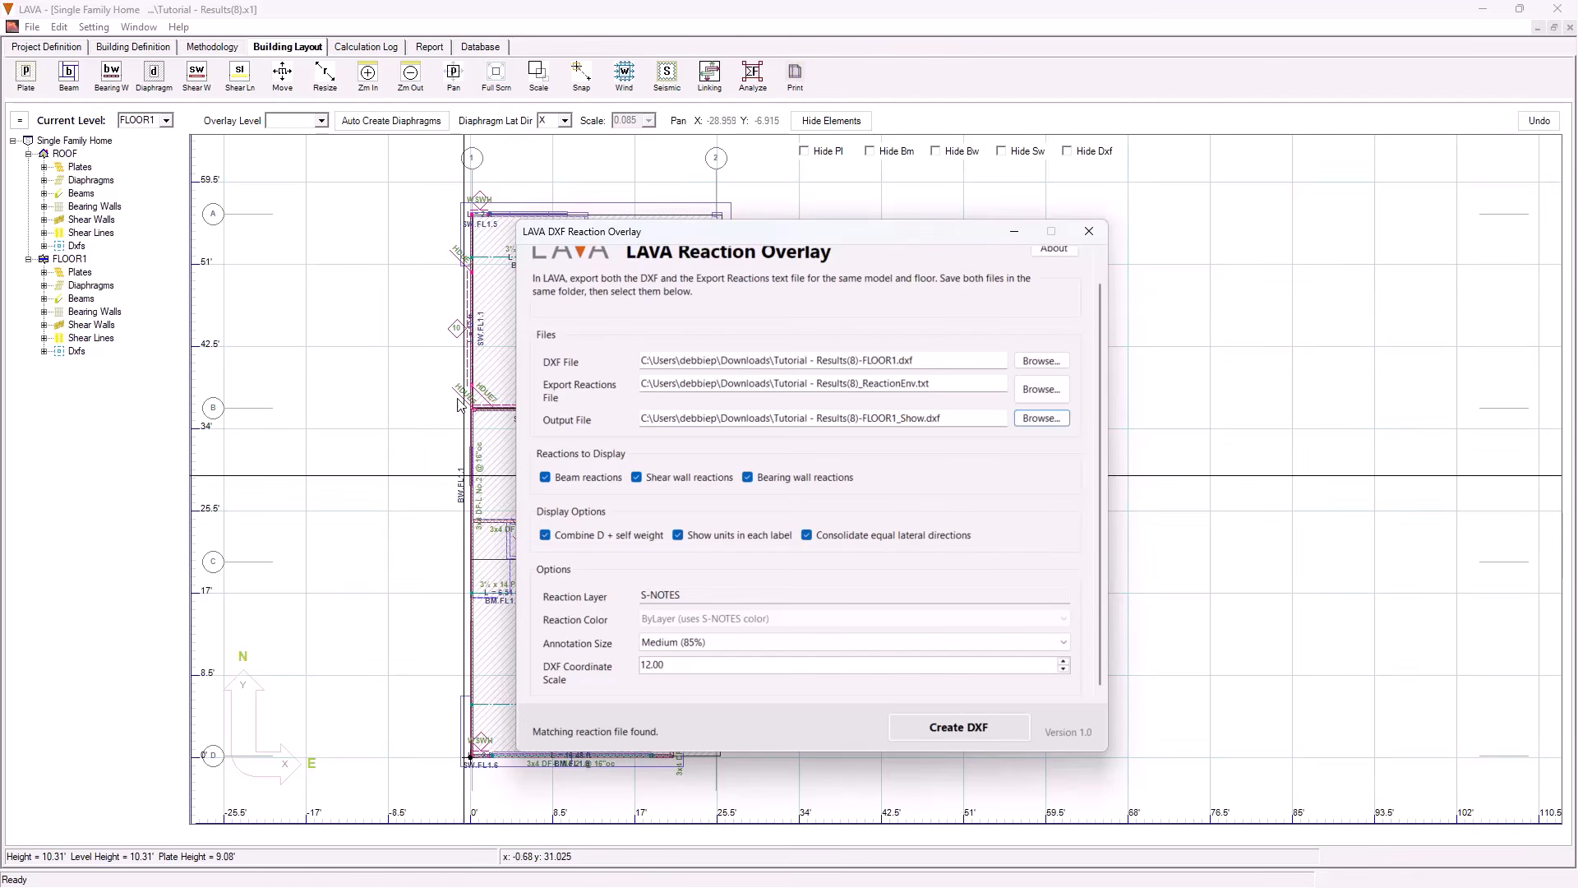
{"action": "left_click_drag", "start_coordinate": [663, 228], "coordinate": [958, 203]}
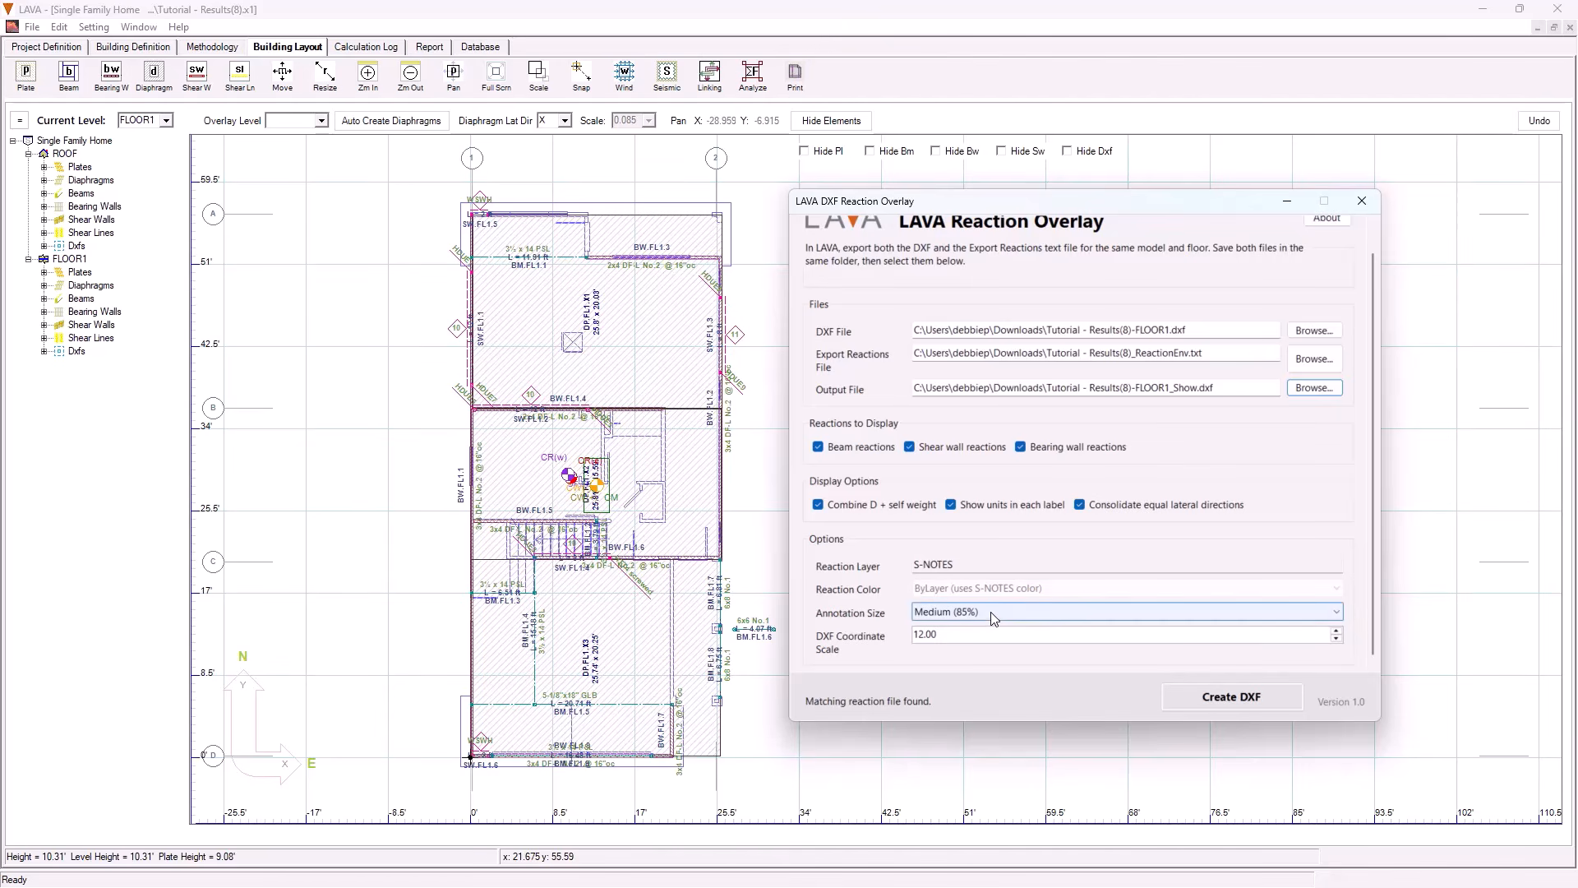
{"action": "left_click", "coordinate": [1230, 697]}
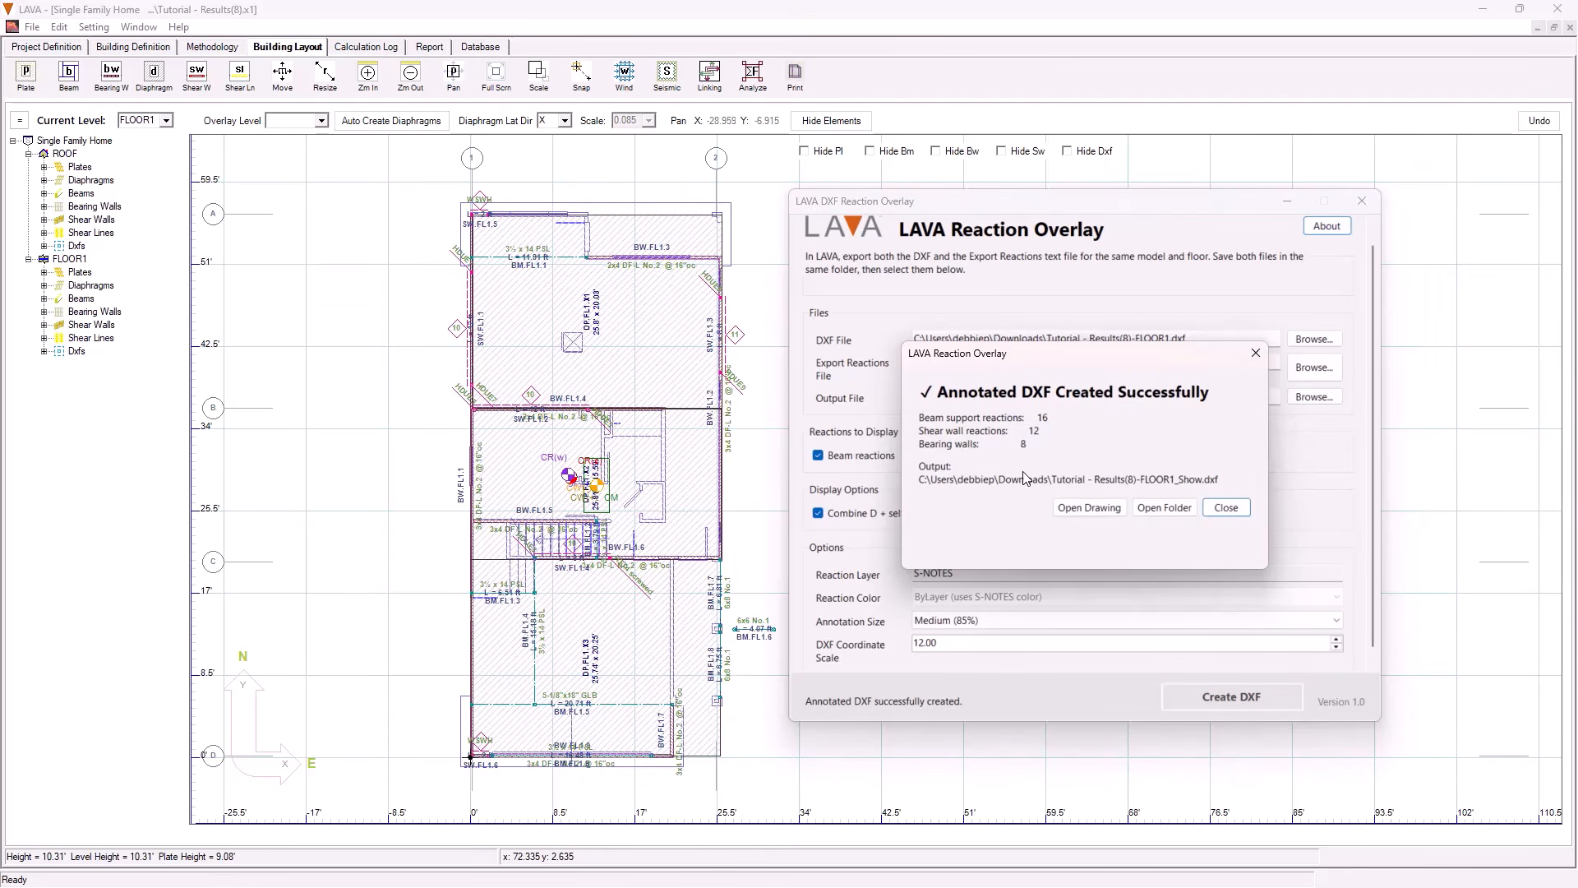
{"action": "left_click", "coordinate": [1090, 508]}
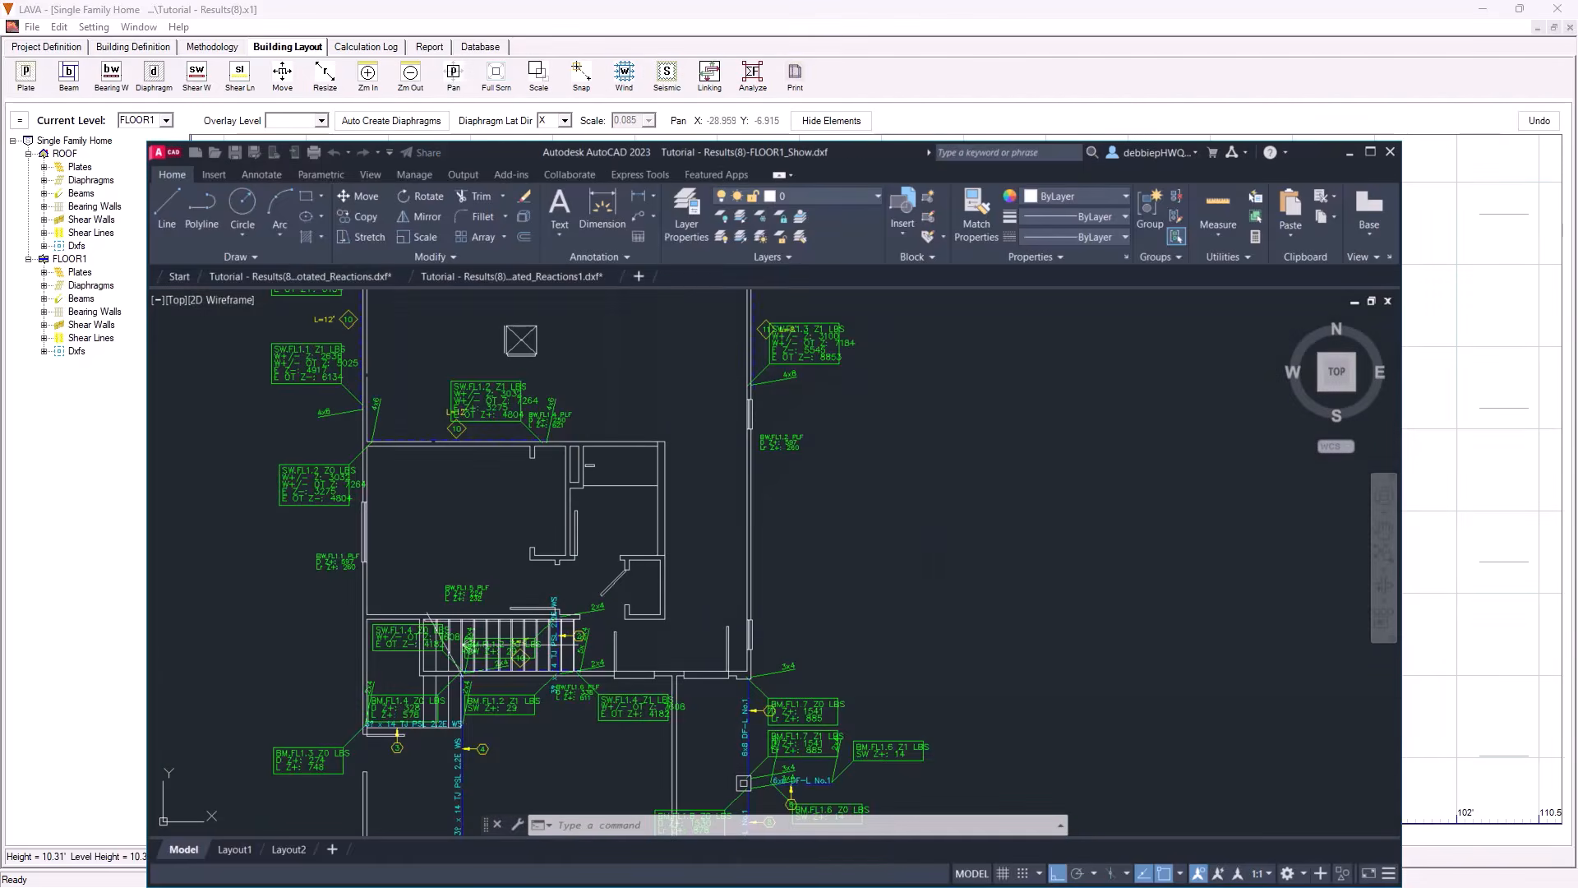
Step: Examine the beam and shear wall reaction labels around beam BM.FL1.1 at the north end of the floor plan
{"action": "scroll", "coordinate": [912, 533], "scroll_direction": "down", "scroll_amount": 4}
{"action": "scroll", "coordinate": [810, 498], "scroll_direction": "up", "scroll_amount": 2}
{"action": "middle_click_drag", "start_coordinate": [747, 440], "coordinate": [670, 485]}
{"action": "middle_click_drag", "start_coordinate": [574, 373], "coordinate": [509, 509]}
{"action": "scroll", "coordinate": [555, 442], "scroll_direction": "up", "scroll_amount": 4}
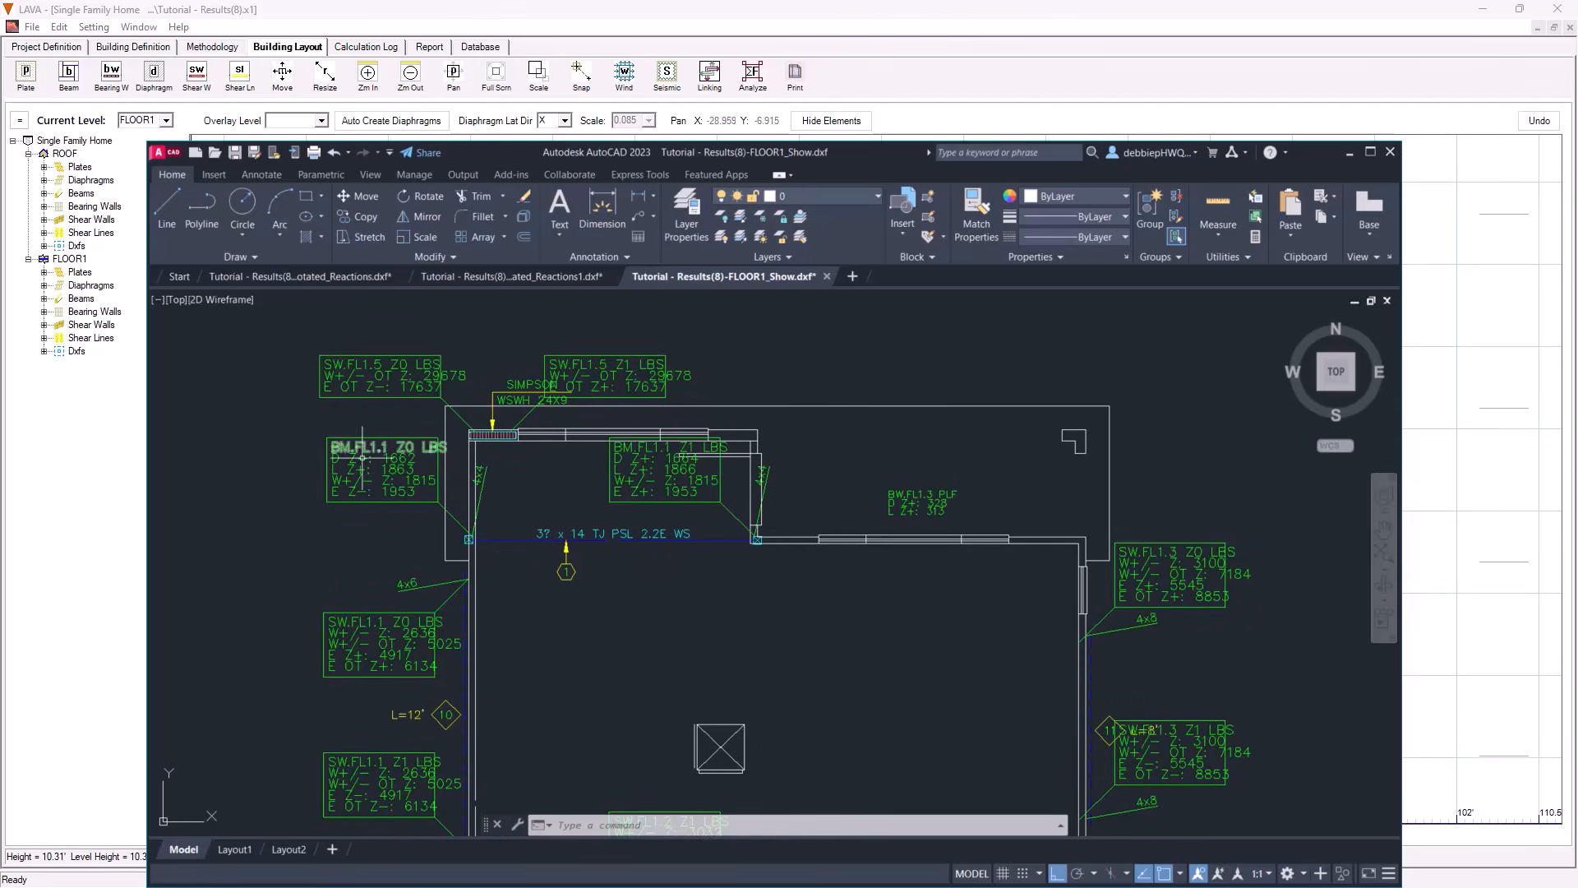
{"action": "scroll", "coordinate": [358, 590], "scroll_direction": "up", "scroll_amount": 2}
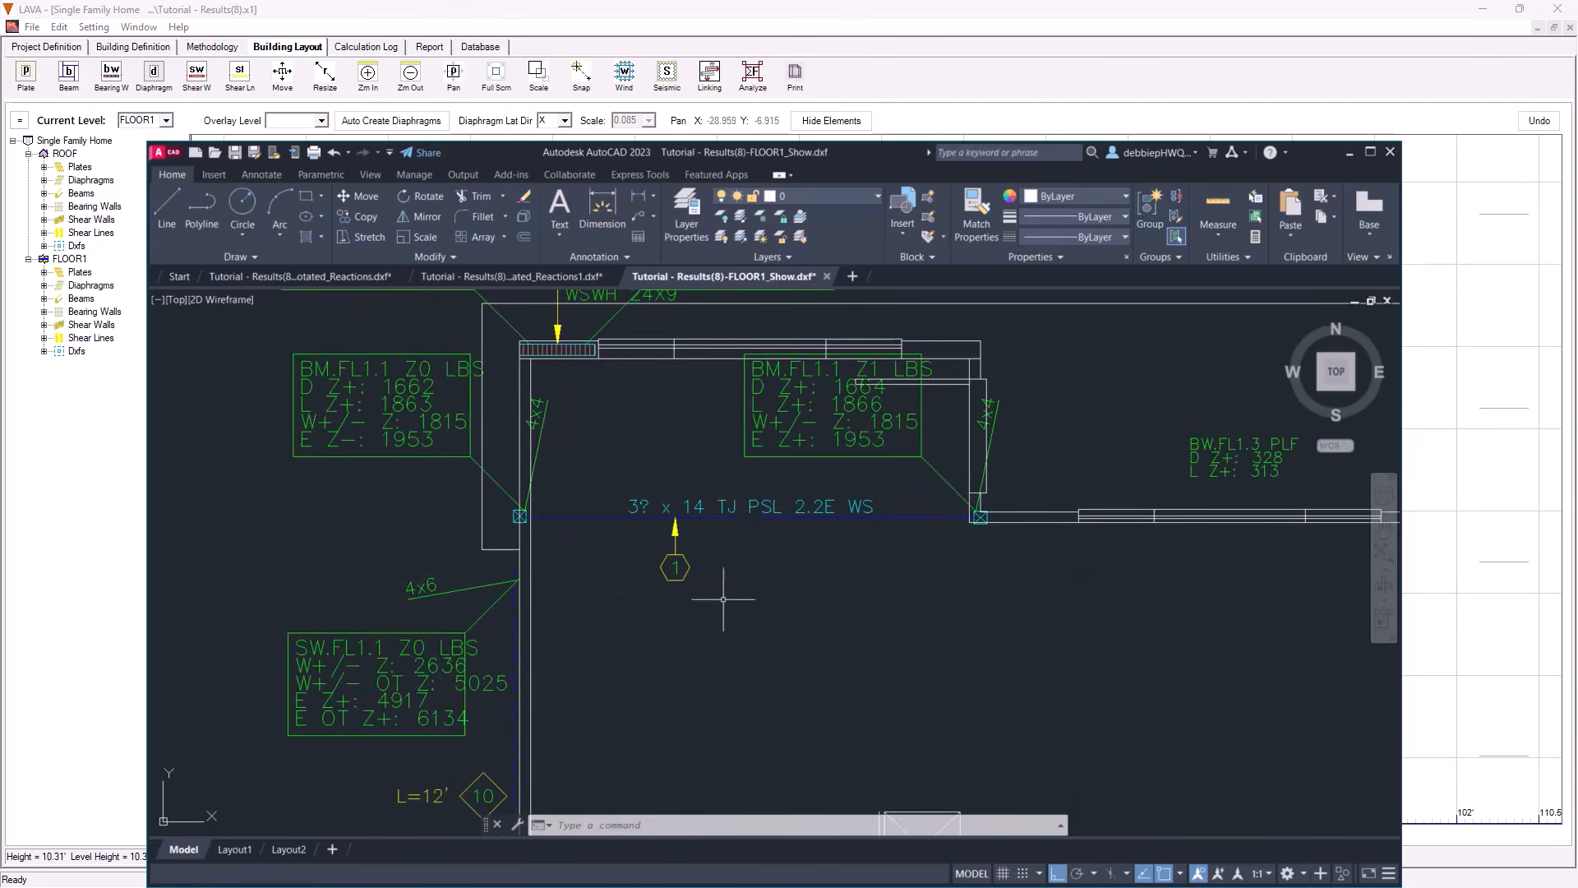
{"action": "scroll", "coordinate": [620, 541], "scroll_direction": "up", "scroll_amount": 1}
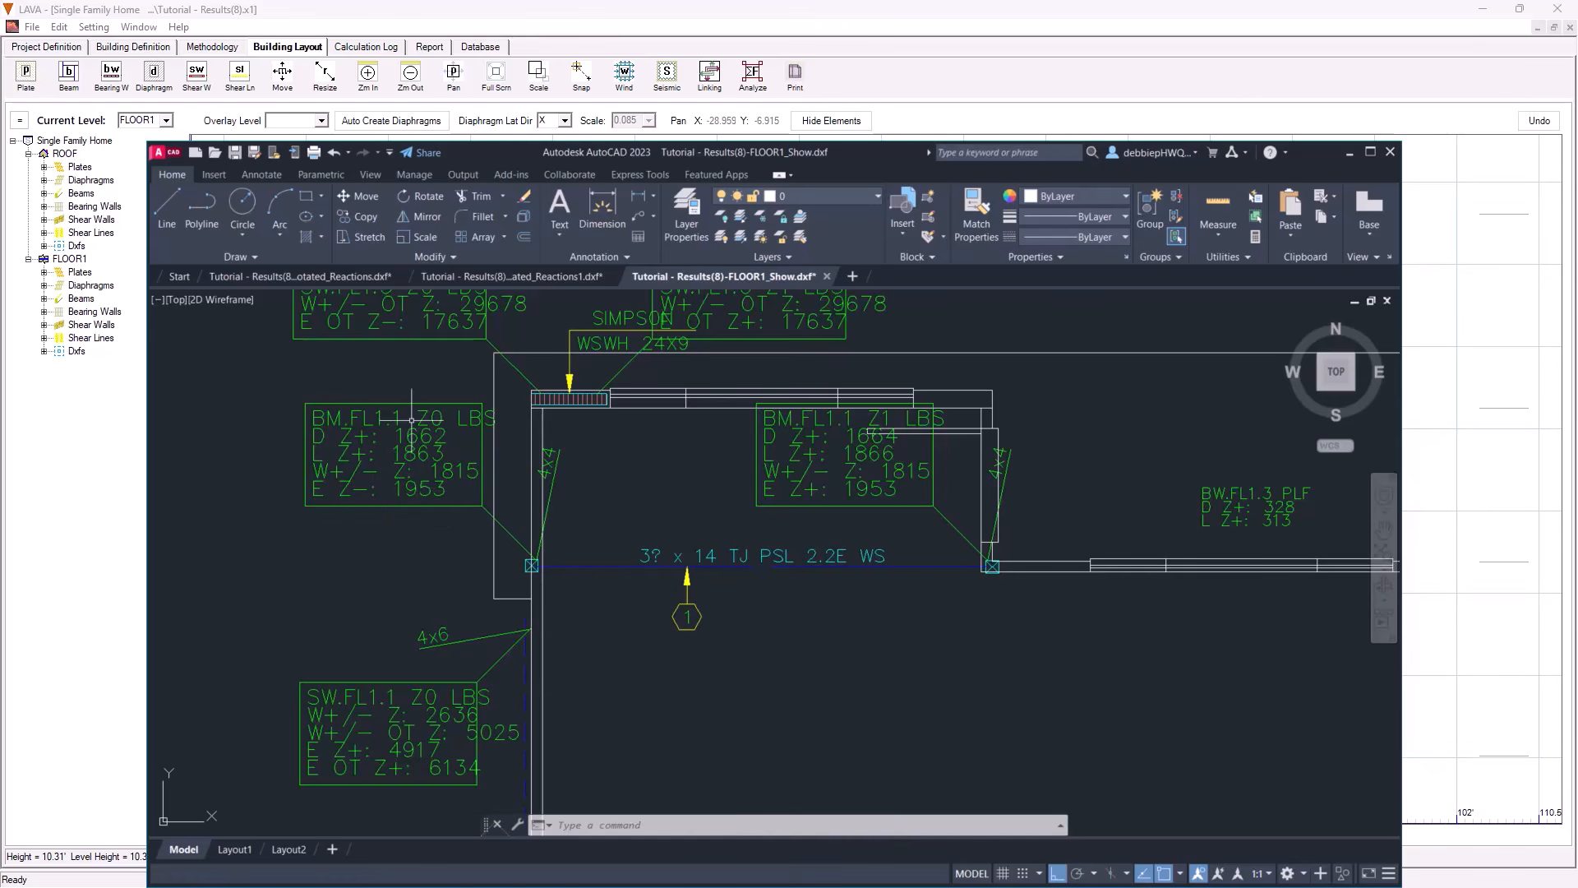
{"action": "scroll", "coordinate": [557, 626], "scroll_direction": "down", "scroll_amount": 2}
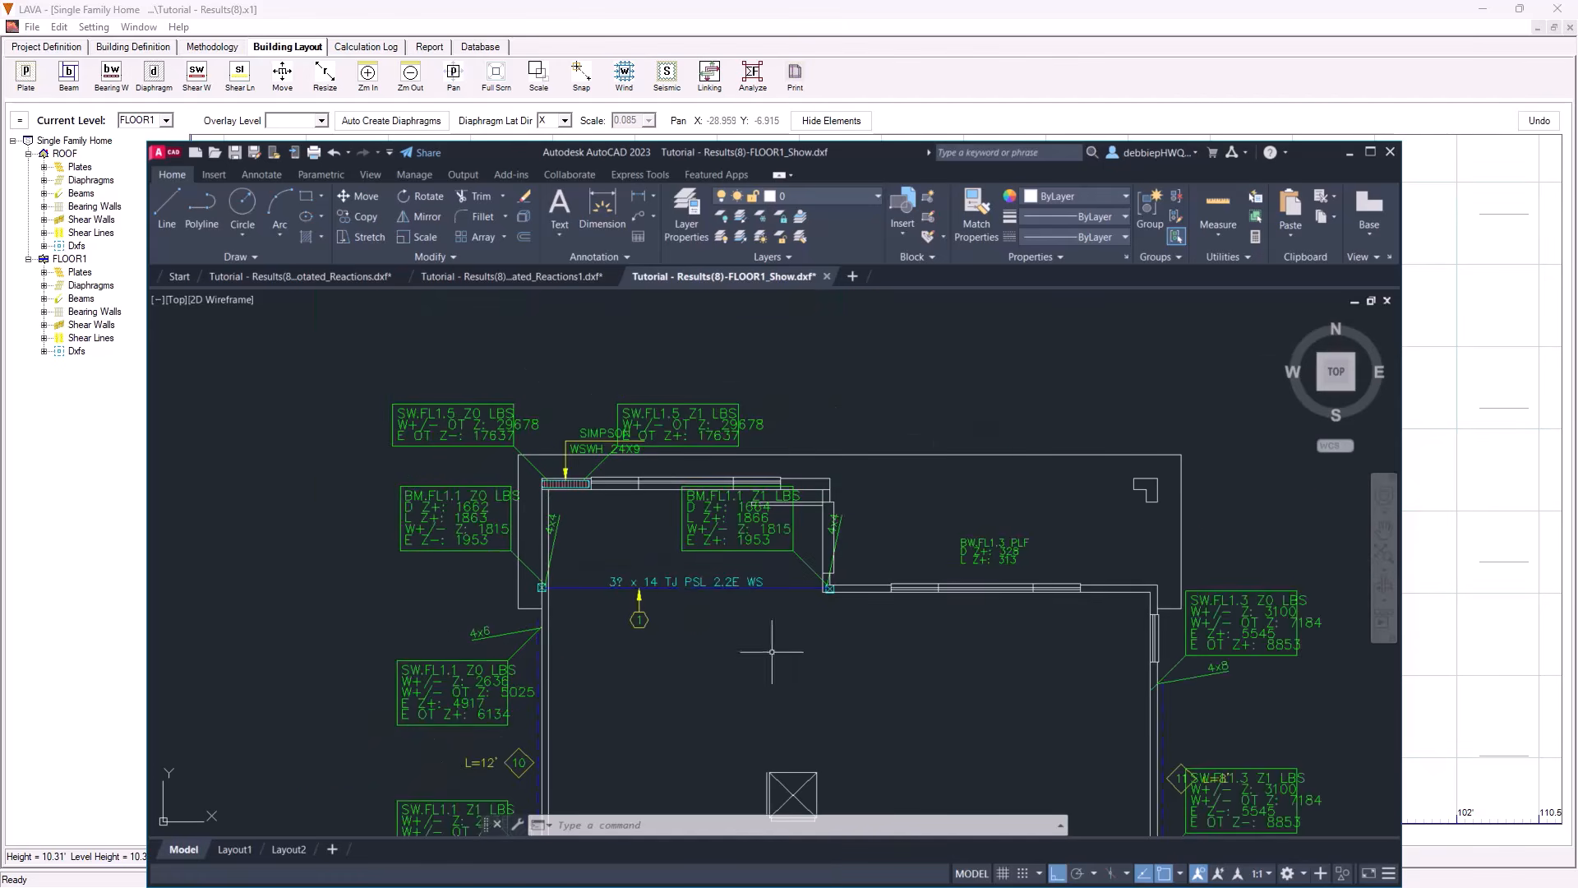
Step: Examine the bearing wall labels such as BW.FL1.2, the reactions down to the plan's south end with its notes, and the overall plan
{"action": "middle_click_drag", "start_coordinate": [919, 649], "coordinate": [795, 458]}
{"action": "middle_click_drag", "start_coordinate": [1039, 670], "coordinate": [1006, 538]}
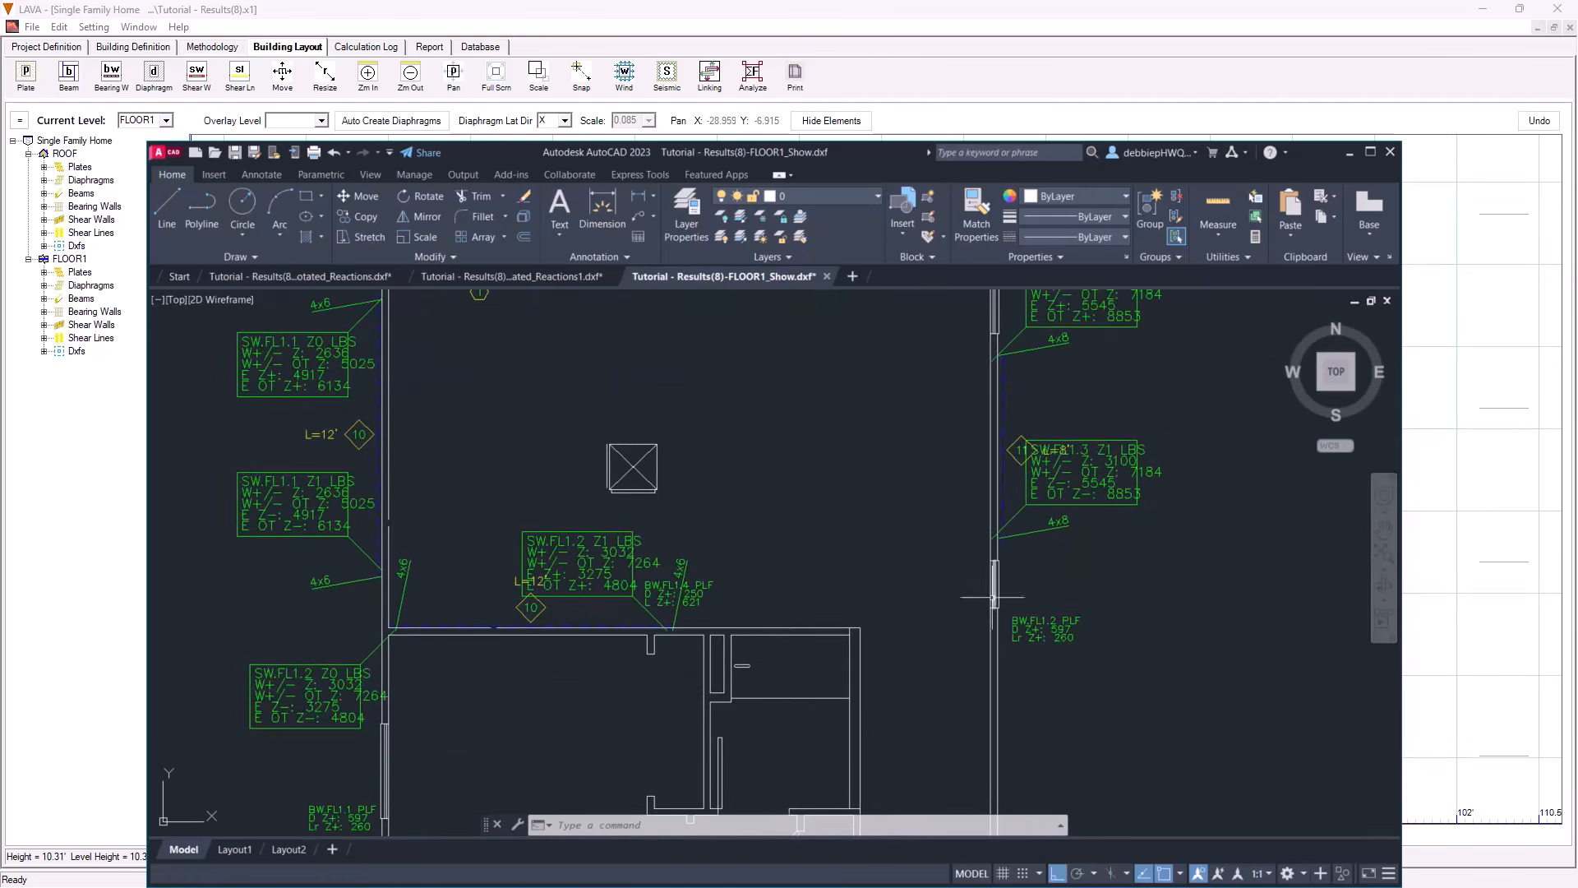
{"action": "scroll", "coordinate": [1049, 552], "scroll_direction": "up", "scroll_amount": 2}
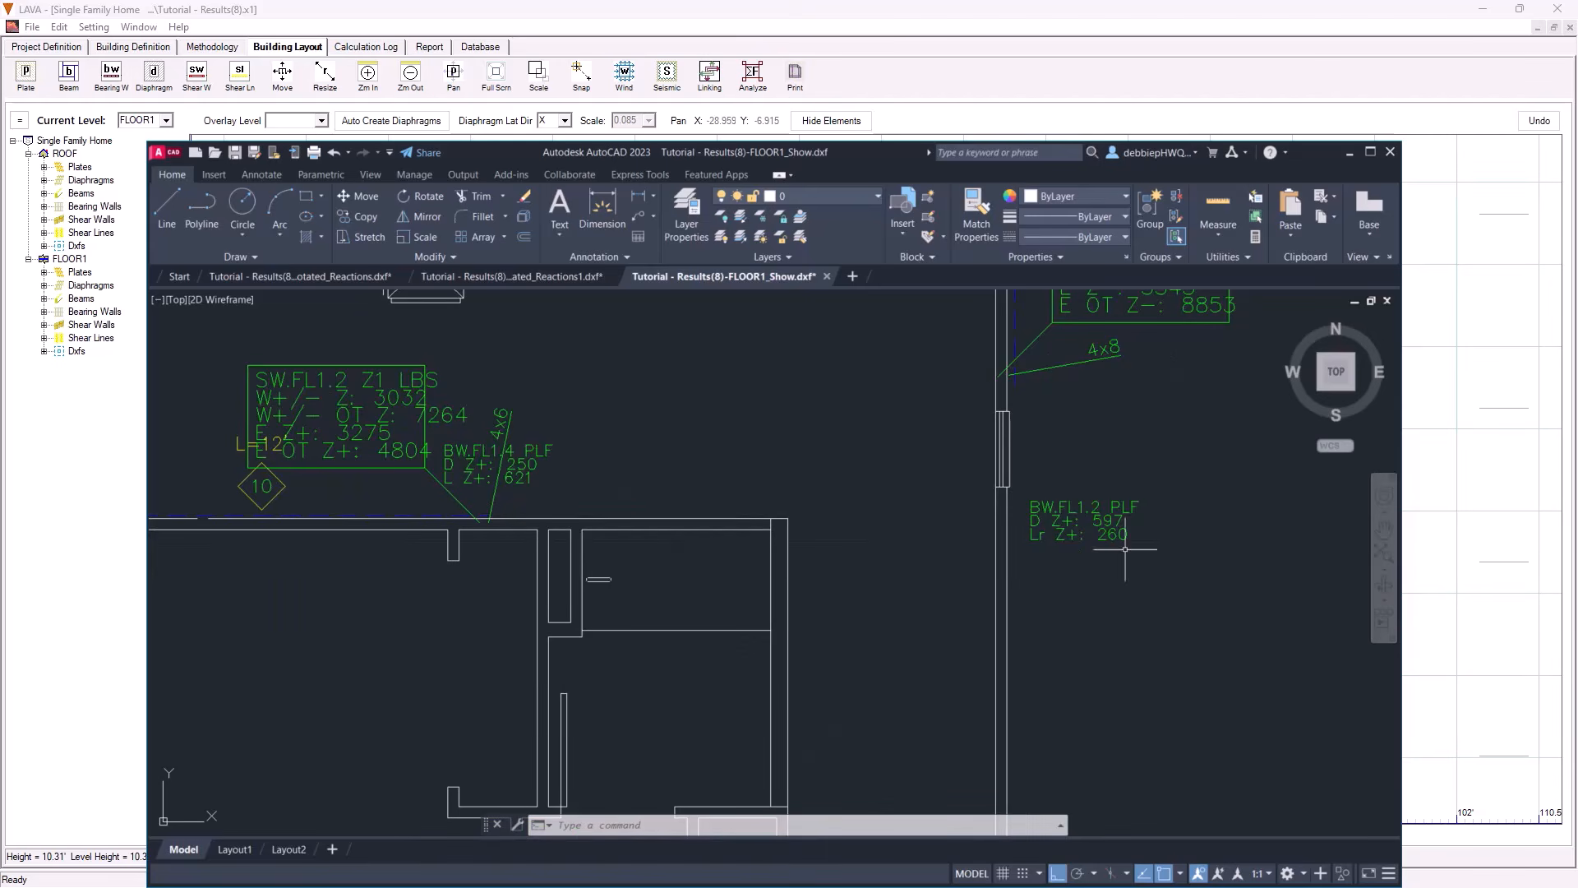
{"action": "scroll", "coordinate": [876, 645], "scroll_direction": "down", "scroll_amount": 2}
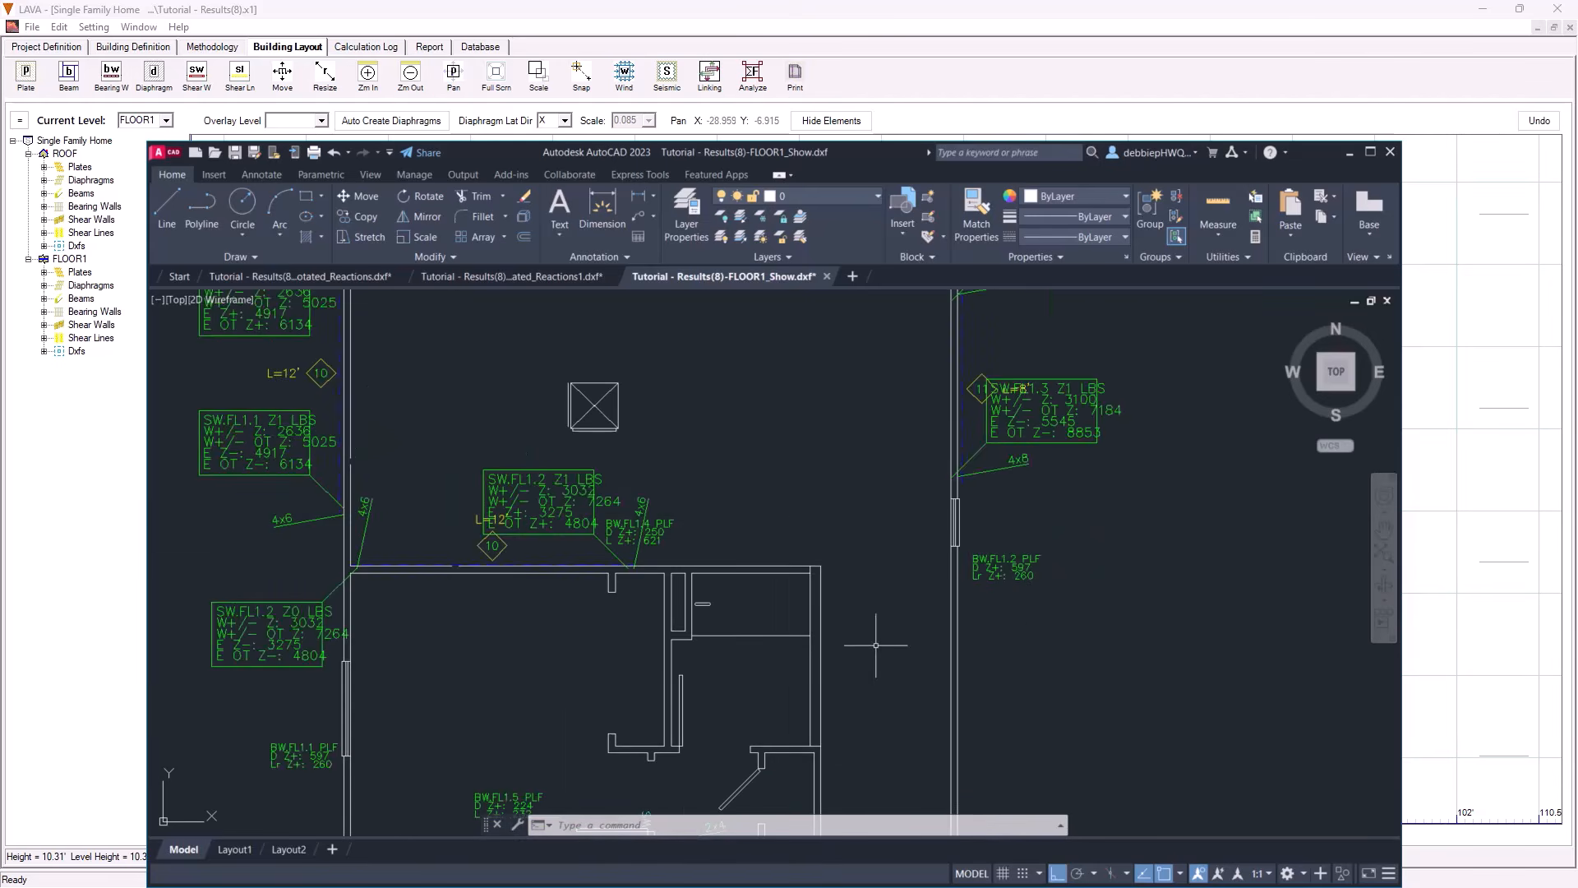
{"action": "middle_click_drag", "start_coordinate": [717, 650], "coordinate": [853, 447]}
{"action": "middle_click_drag", "start_coordinate": [778, 608], "coordinate": [807, 414]}
{"action": "middle_click_drag", "start_coordinate": [888, 628], "coordinate": [872, 532]}
{"action": "mouse_move", "coordinate": [895, 713]}
{"action": "middle_mouse_down"}
{"action": "mouse_move", "coordinate": [838, 528]}
{"action": "mouse_move", "coordinate": [855, 469]}
{"action": "mouse_move", "coordinate": [830, 443]}
{"action": "middle_mouse_up"}
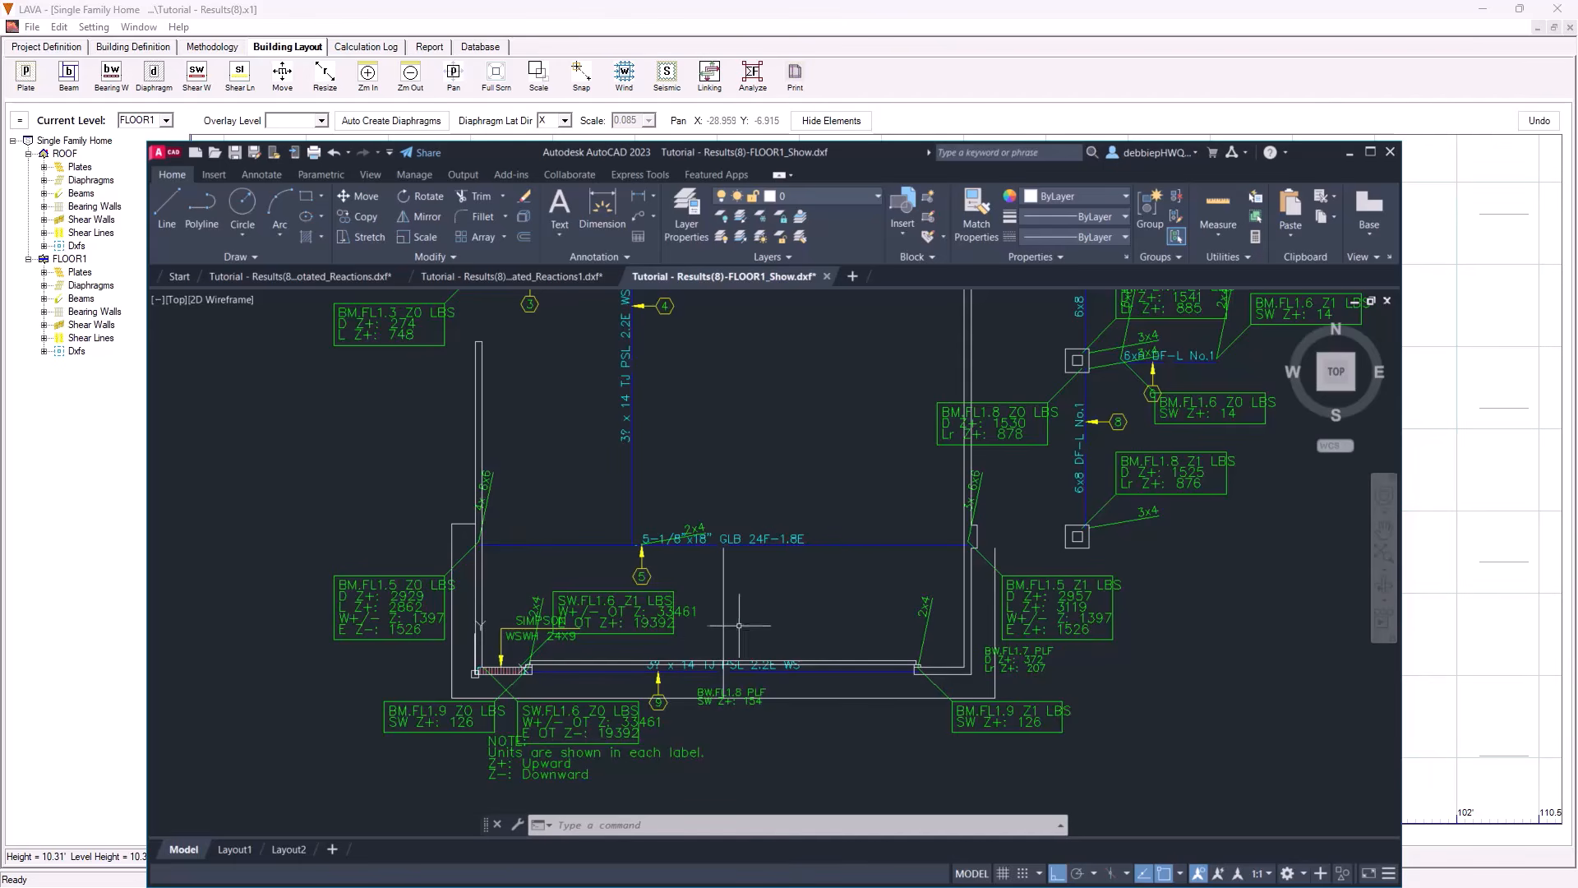
{"action": "scroll", "coordinate": [672, 649], "scroll_direction": "down", "scroll_amount": 2}
{"action": "middle_click_drag", "start_coordinate": [807, 555], "coordinate": [769, 651]}
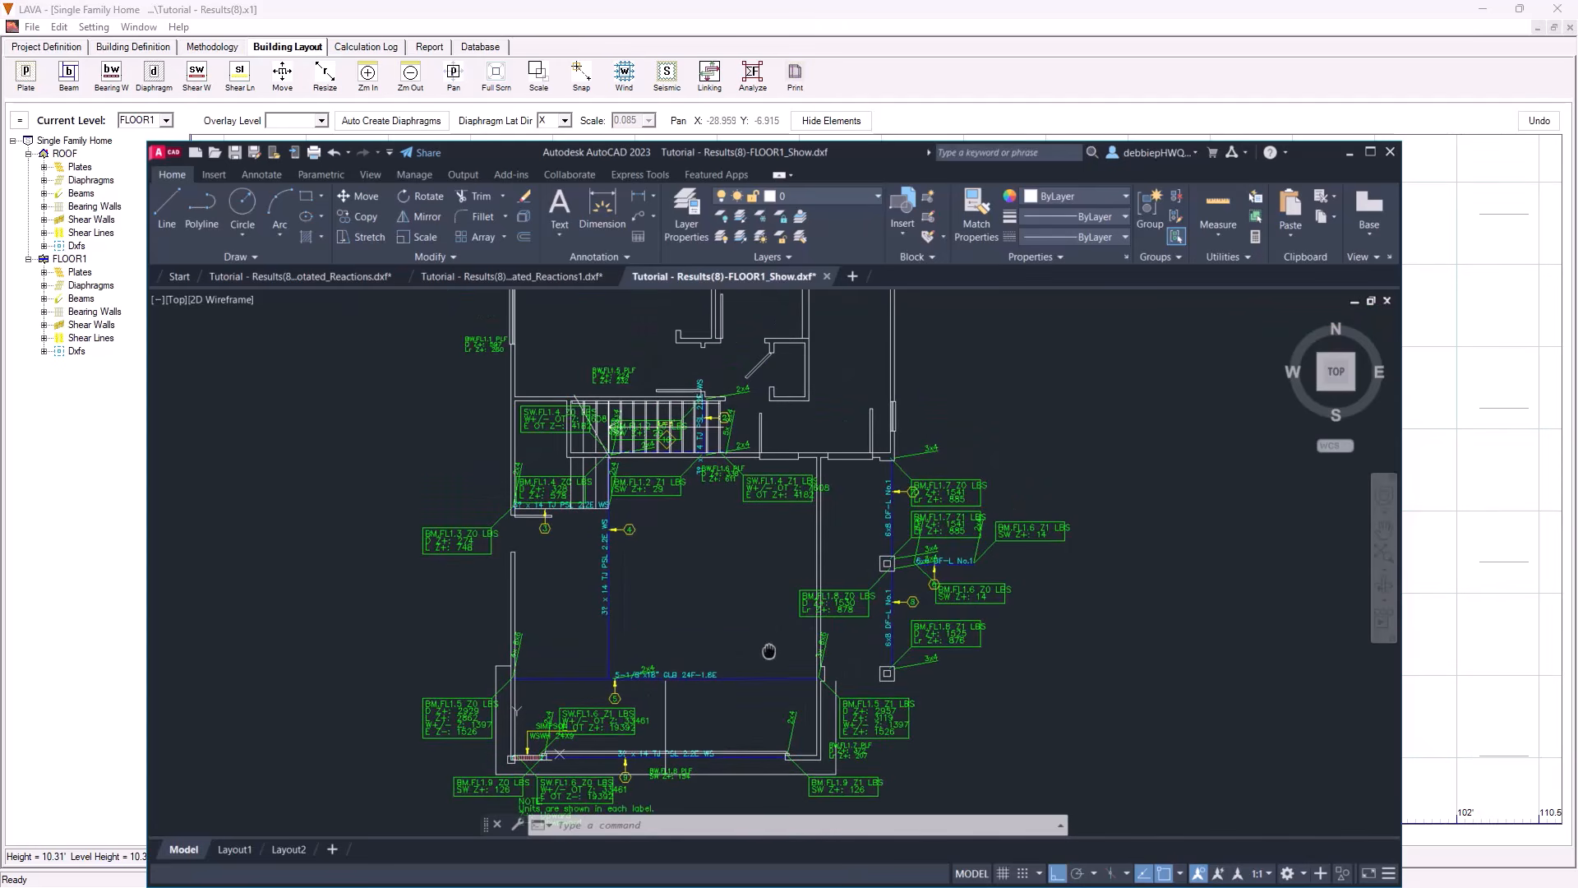
{"action": "scroll", "coordinate": [629, 587], "scroll_direction": "down", "scroll_amount": 4}
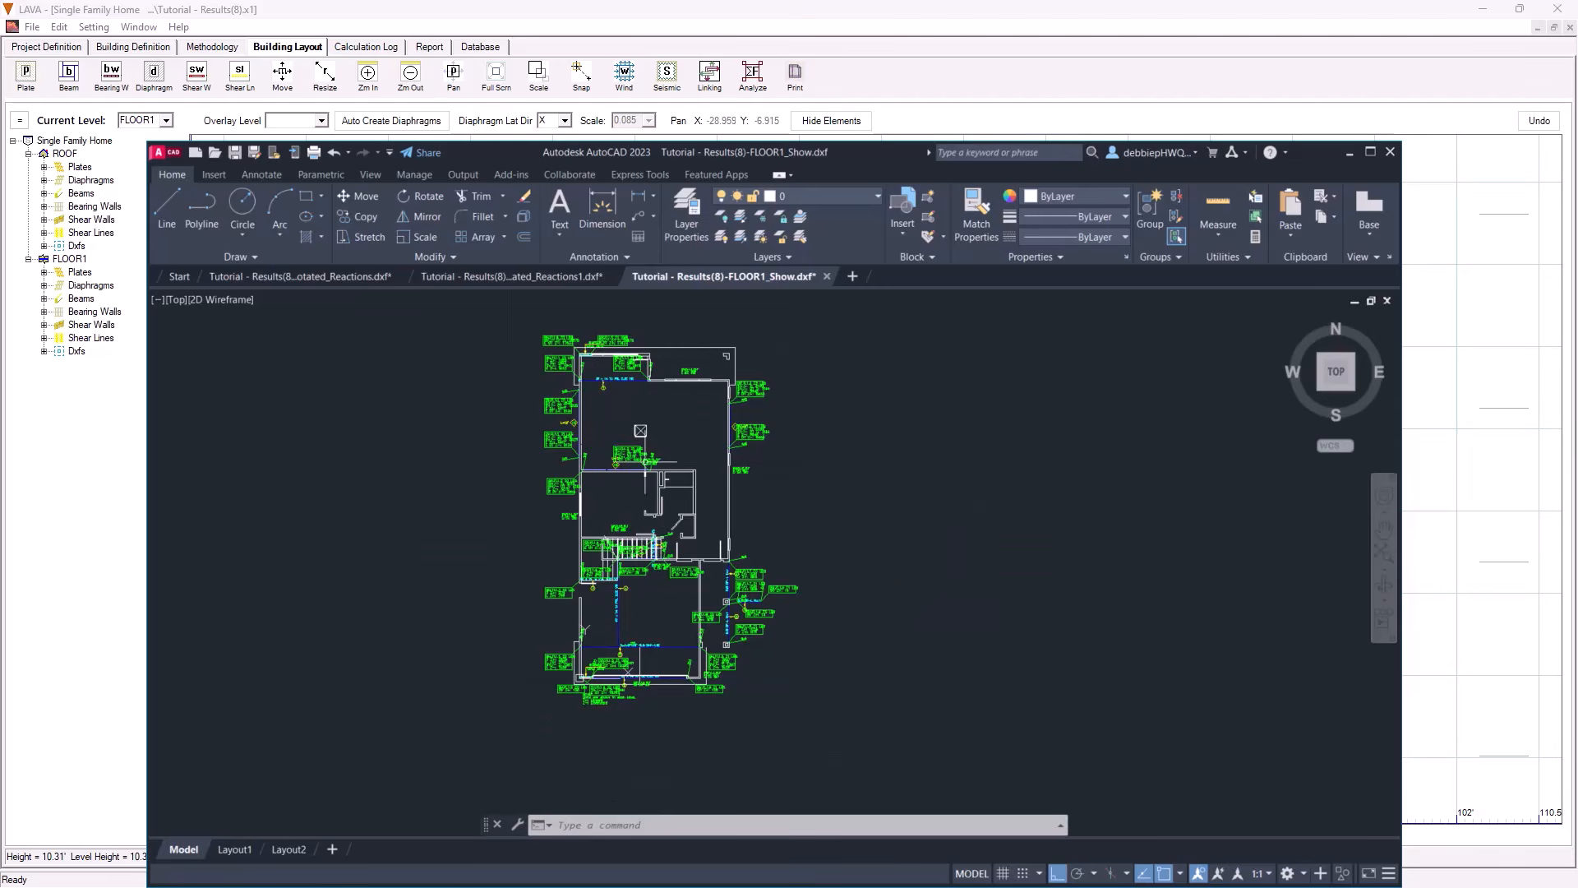